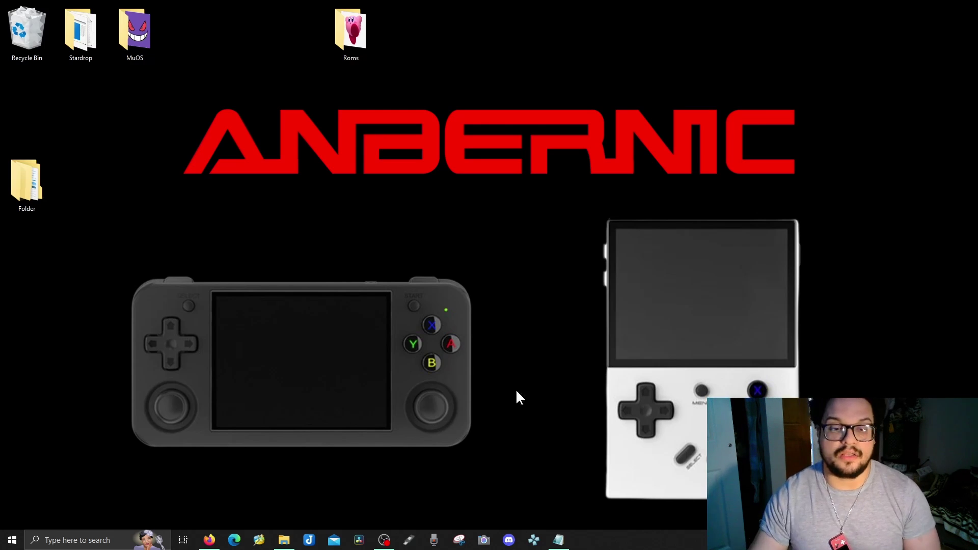
# Review the prep checklist: 32GB OS card, 64GB games card, SAMSUNG among recommended brands.
pyautogui.click(558, 540)
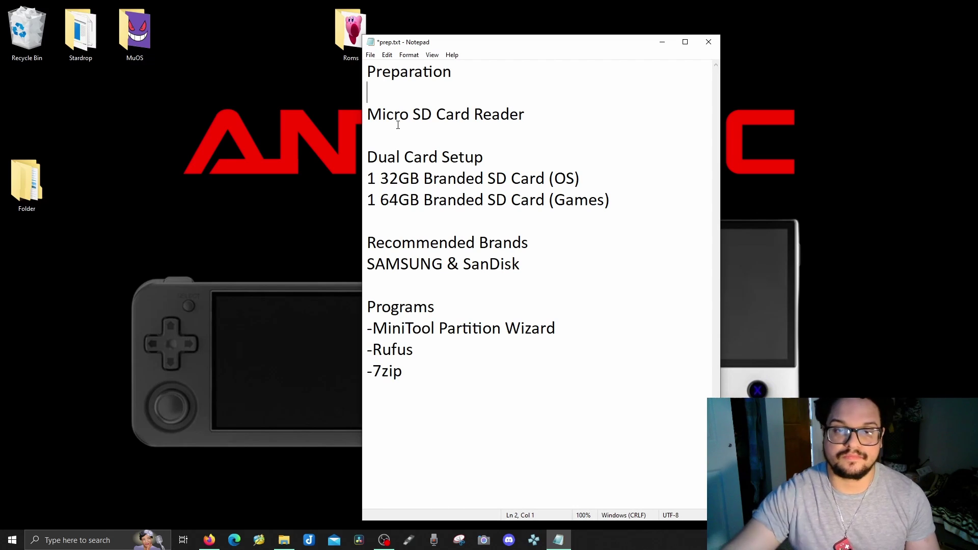
pyautogui.click(497, 177)
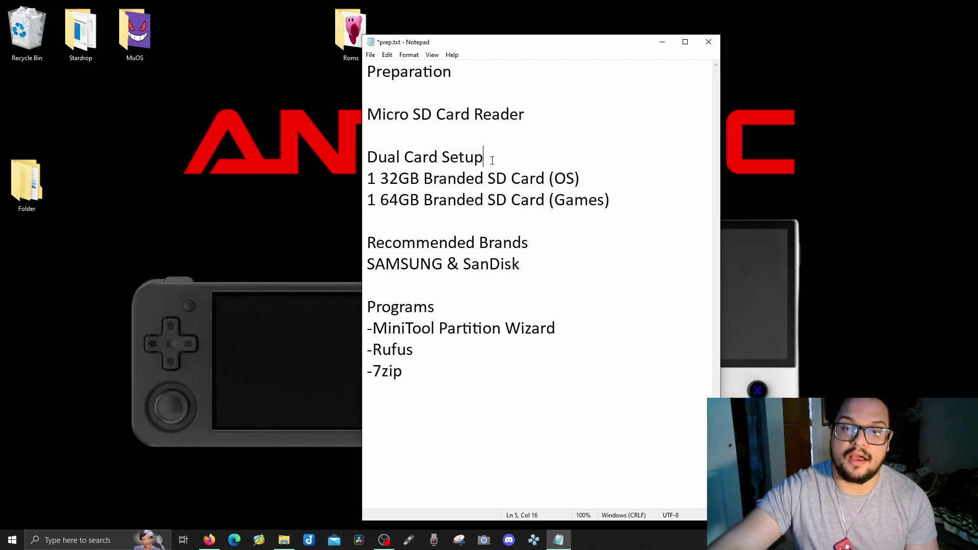
pyautogui.moveTo(366, 181); pyautogui.dragTo(520, 179)
pyautogui.click(565, 179)
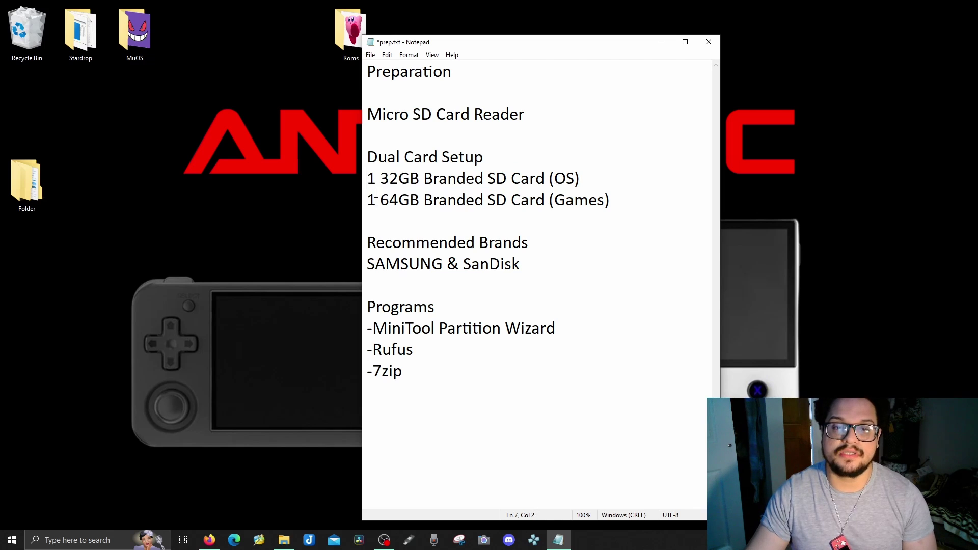
pyautogui.moveTo(370, 199); pyautogui.dragTo(421, 202)
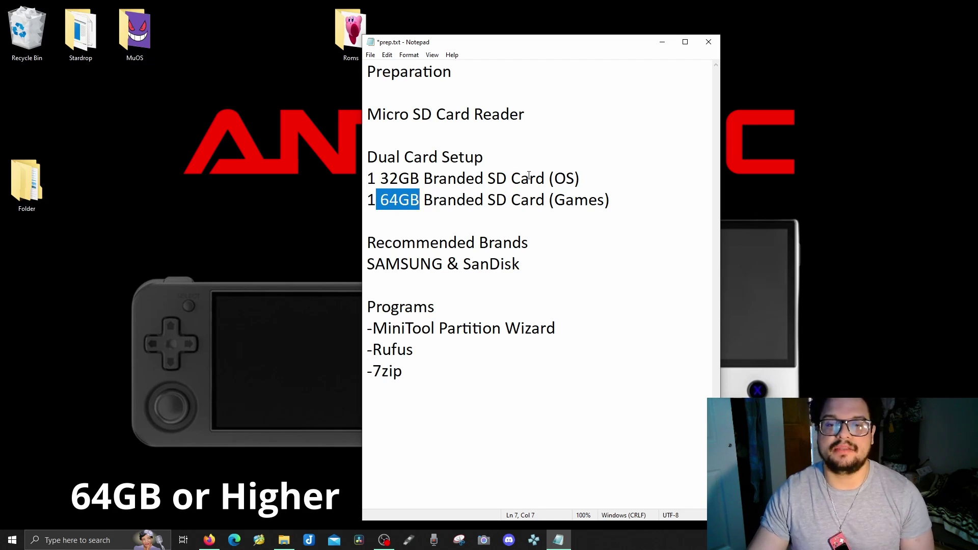
pyautogui.moveTo(481, 200); pyautogui.dragTo(507, 200)
pyautogui.click(529, 199)
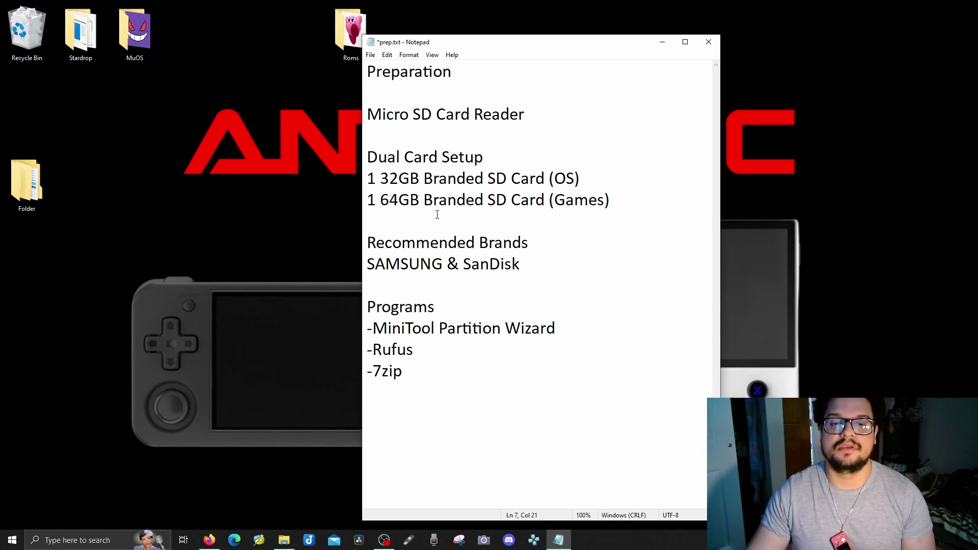
pyautogui.doubleClick(423, 263)
pyautogui.click(435, 250)
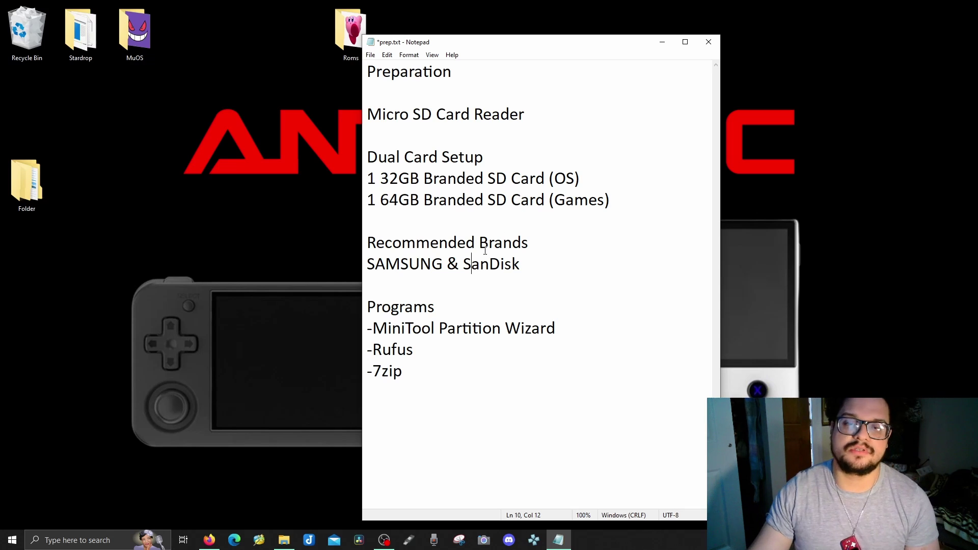
pyautogui.press('Down')
pyautogui.press('Down')
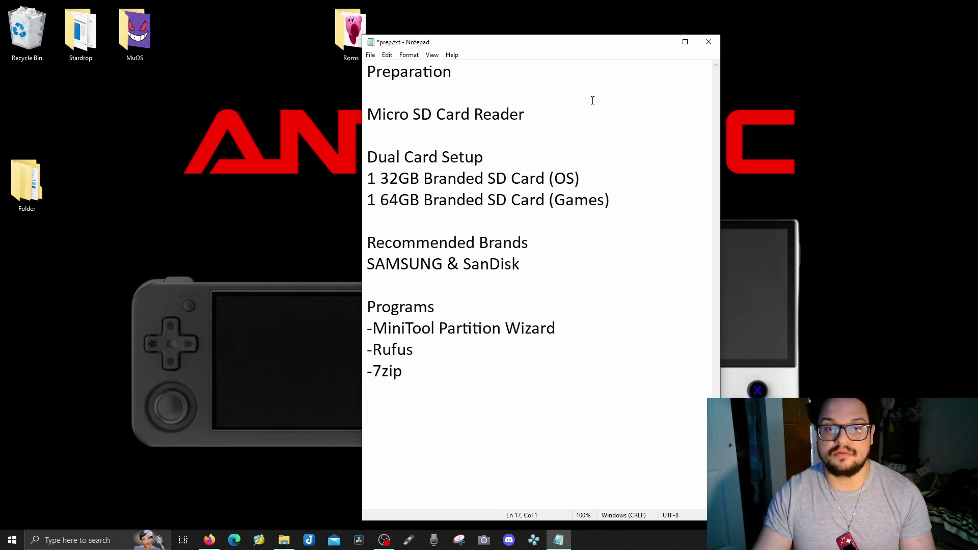
# Tuck away the prep notes and close the empty RG35XXSTOCK drive window.
pyautogui.click(652, 42)
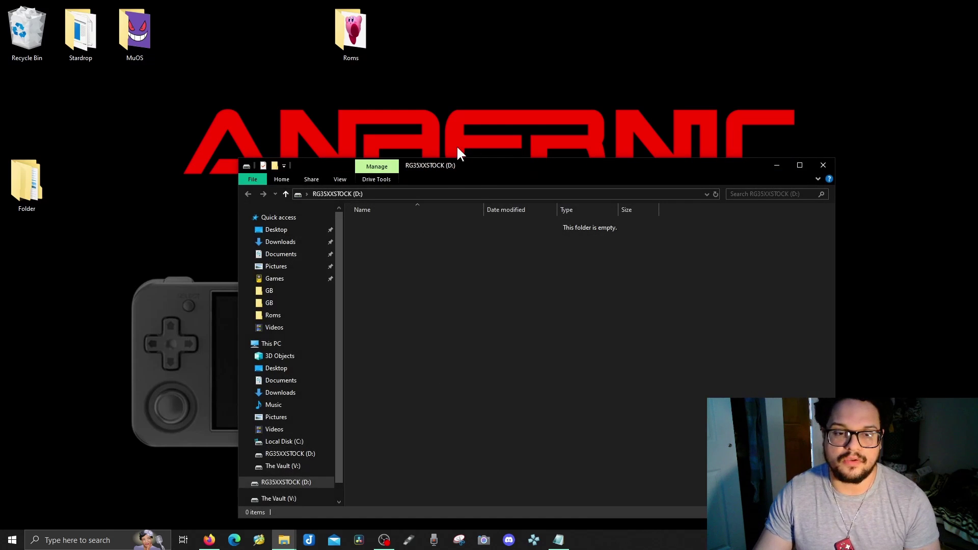
pyautogui.moveTo(457, 148); pyautogui.dragTo(408, 150)
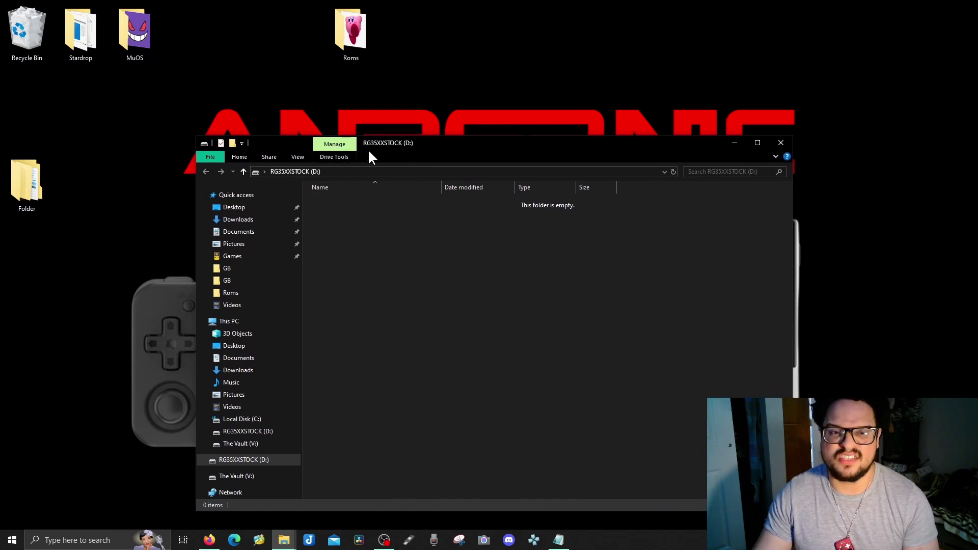
pyautogui.click(779, 143)
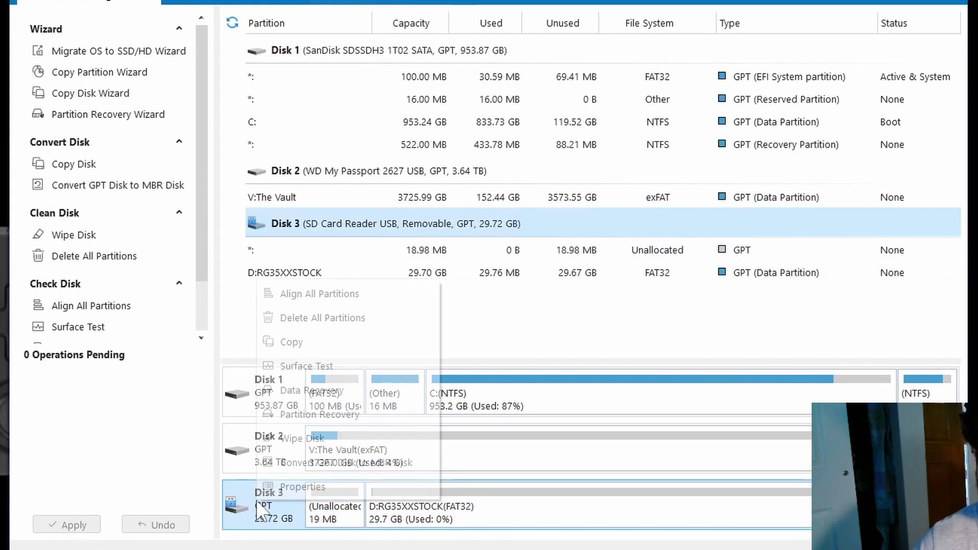
# Delete all partitions on Disk 3 and apply the change.
pyautogui.click(319, 319)
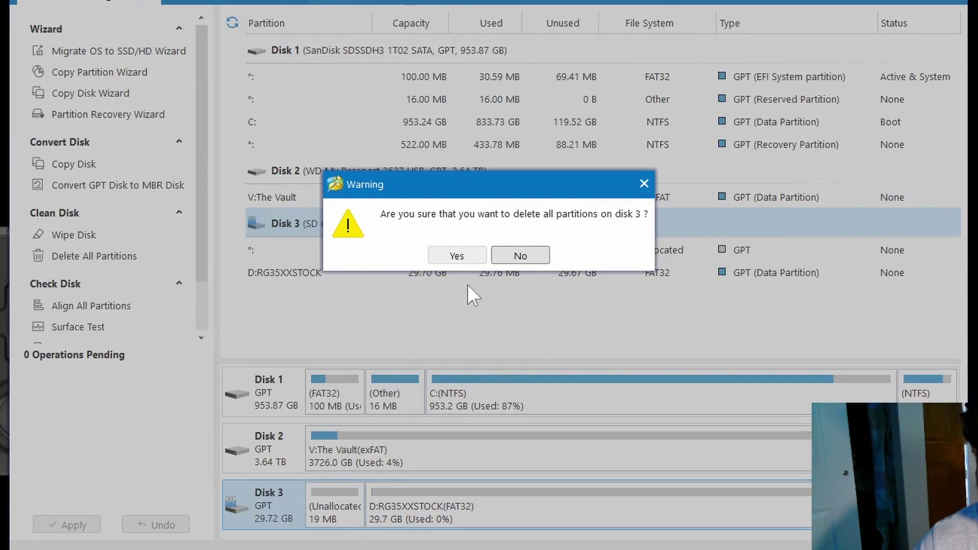
pyautogui.click(465, 255)
pyautogui.click(72, 524)
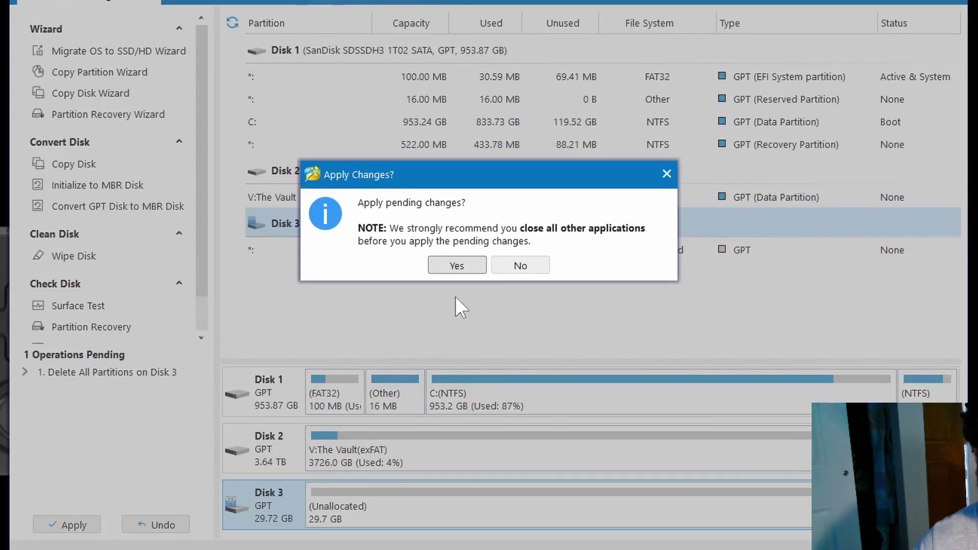
pyautogui.click(456, 266)
pyautogui.click(491, 256)
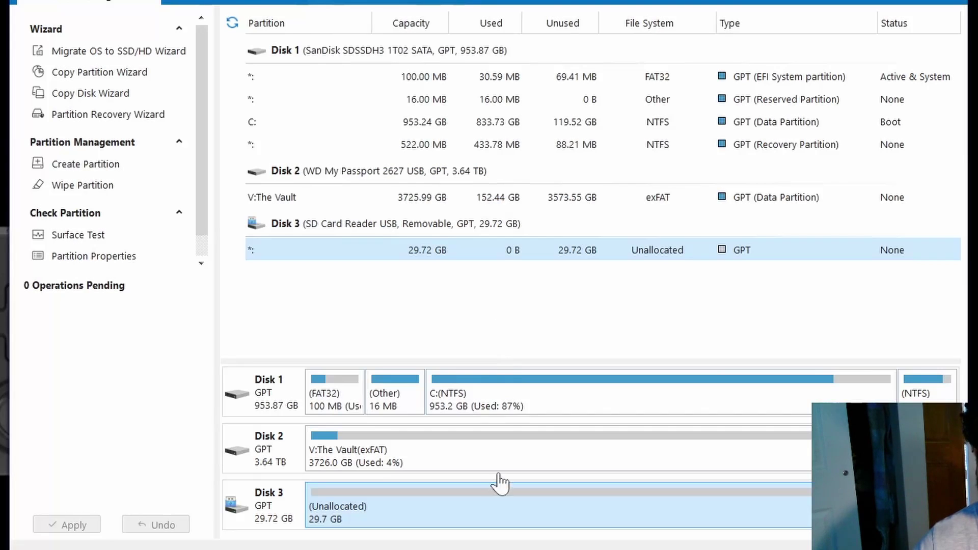
# Create a FAT32 partition labelled StockOS with drive letter R: in Disk 3's unallocated space.
pyautogui.rightClick(442, 505)
pyautogui.click(479, 542)
pyautogui.click(454, 194)
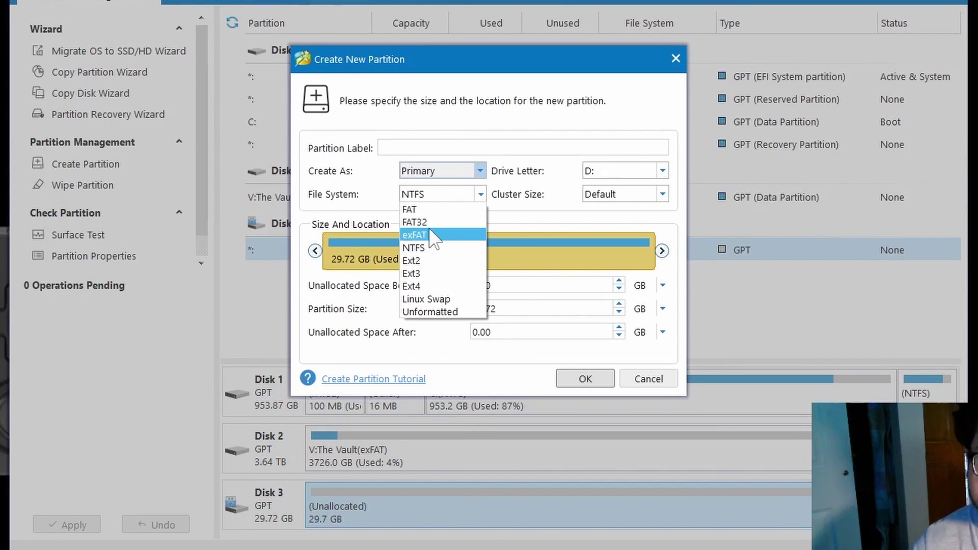
pyautogui.click(415, 222)
pyautogui.click(590, 171)
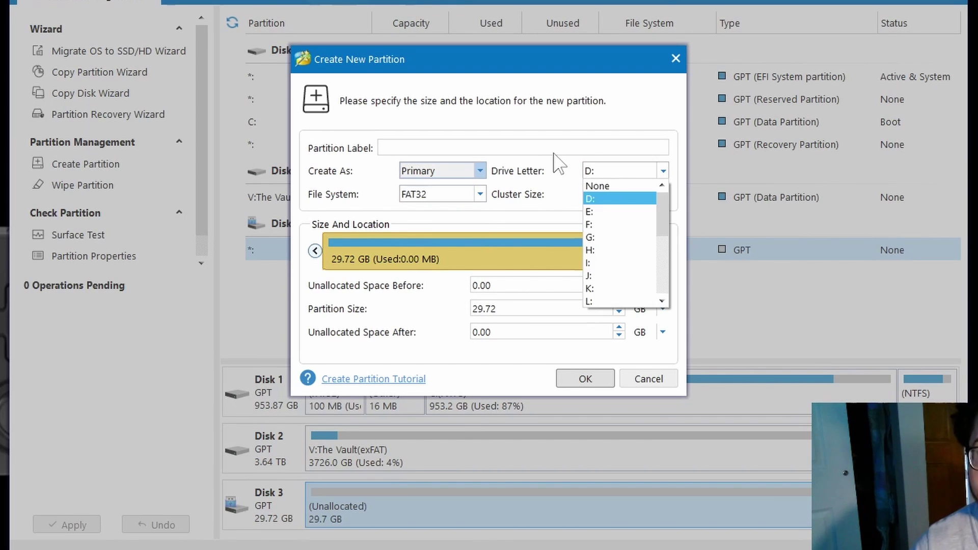
pyautogui.click(563, 163)
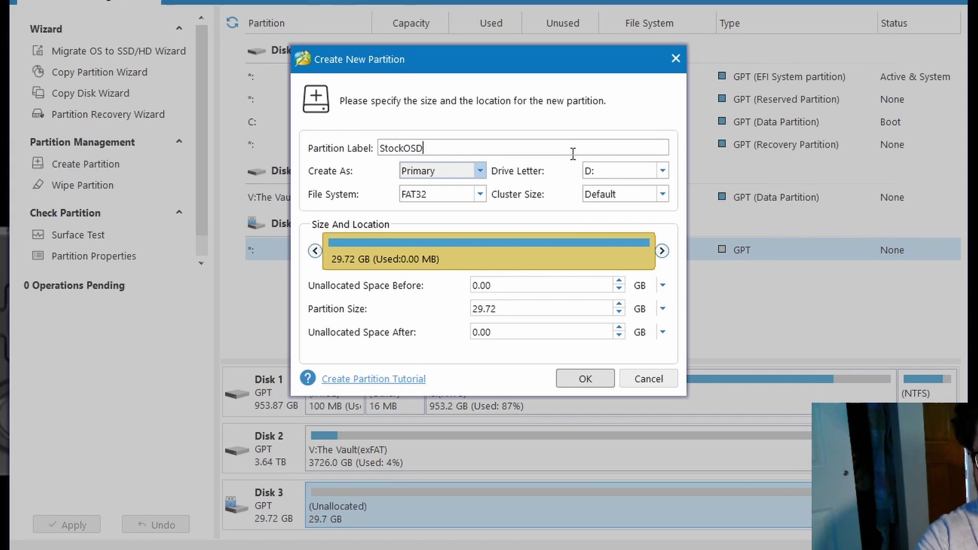
pyautogui.click(603, 171)
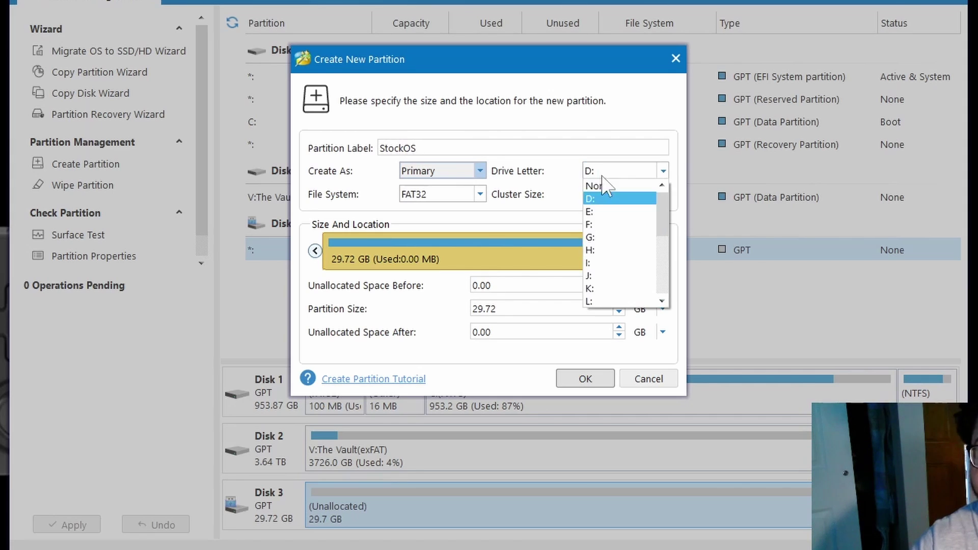
pyautogui.scroll(-3, 641, 245)
pyautogui.click(618, 271)
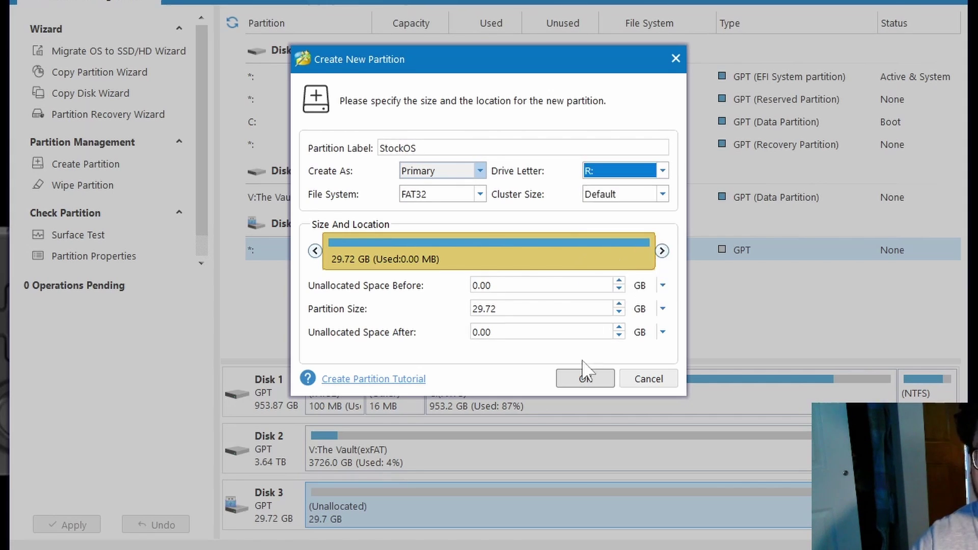
pyautogui.click(586, 380)
# Apply the partition creation, then quit MiniTool Partition Wizard.
pyautogui.click(65, 526)
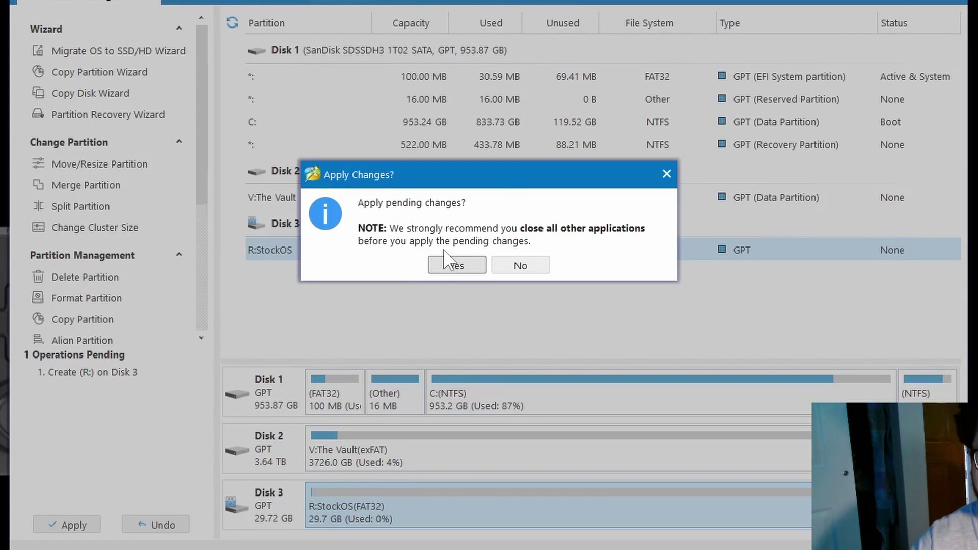
pyautogui.click(455, 265)
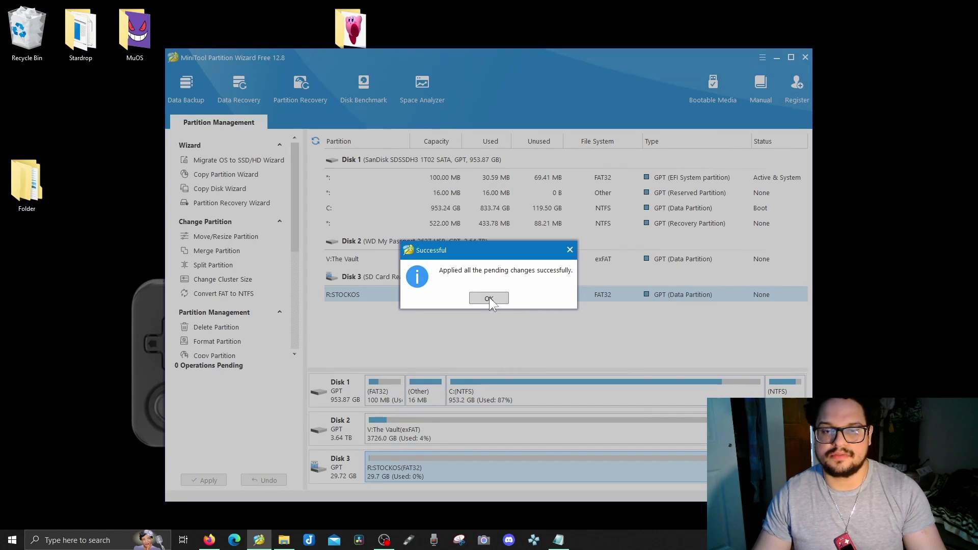
pyautogui.click(488, 298)
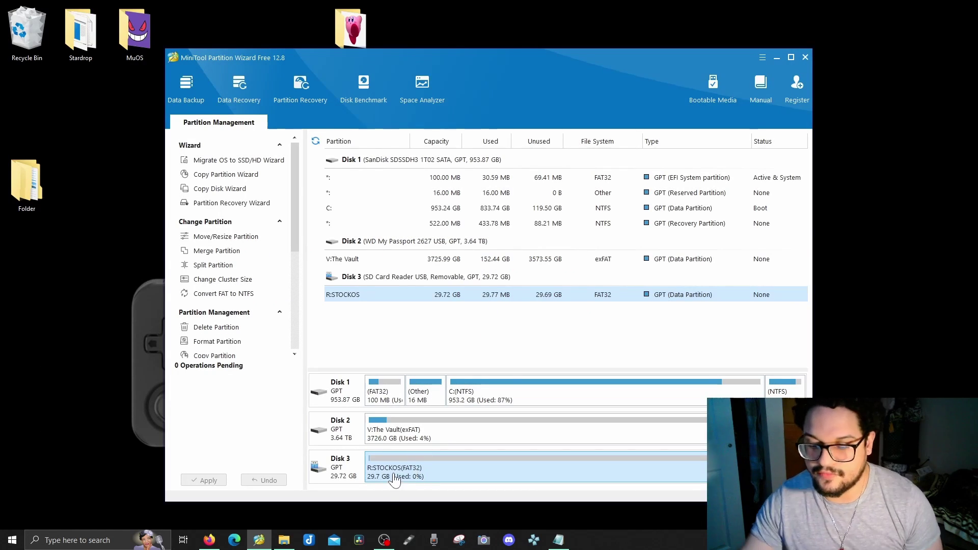
pyautogui.click(805, 57)
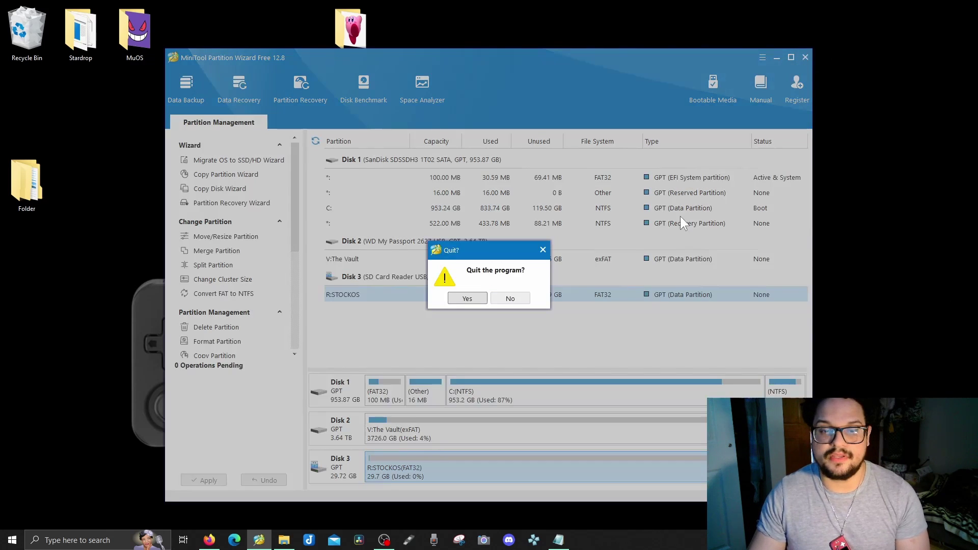
pyautogui.click(467, 299)
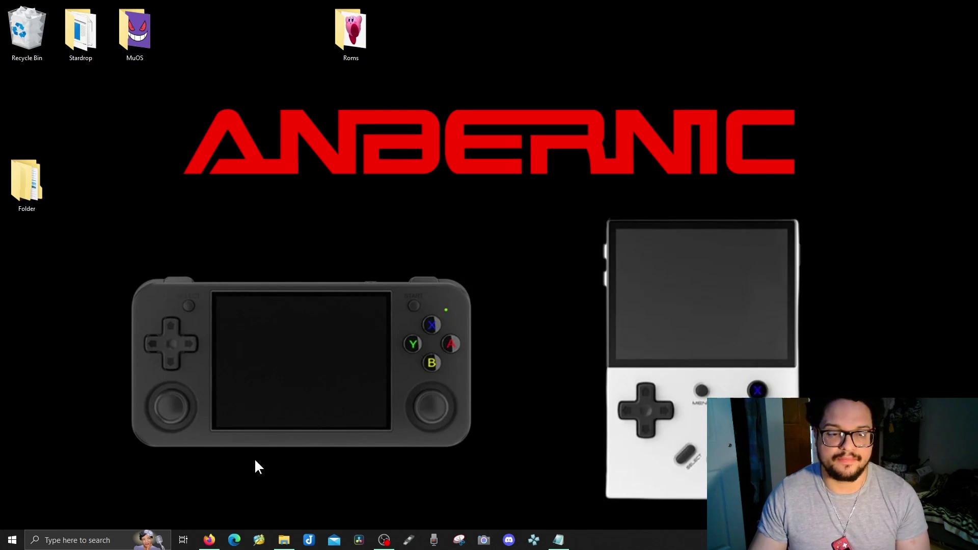
# Scroll the Anbernic download page to Linux firmware RG35XXH-EN-240330 and select its 16GB we.tl link.
pyautogui.click(209, 539)
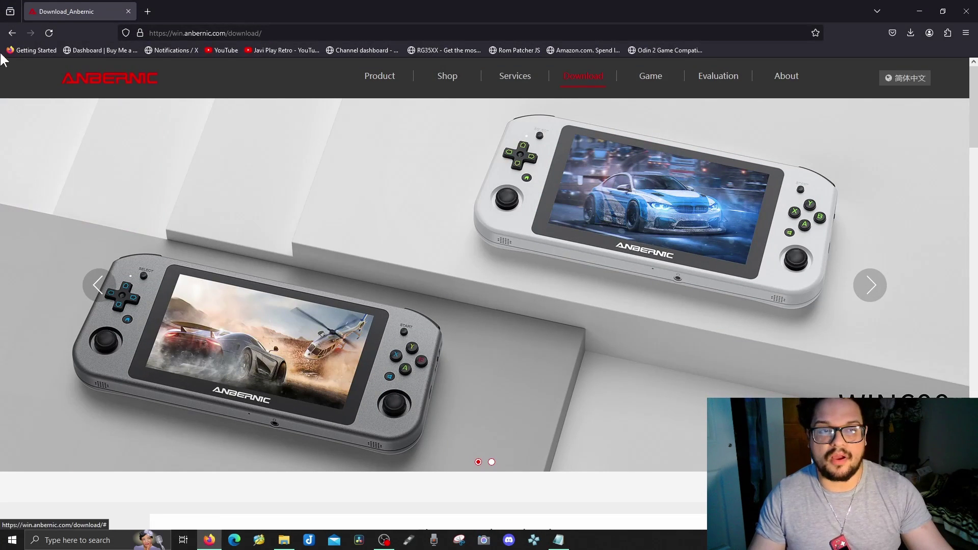
pyautogui.scroll(-6, 218, 127)
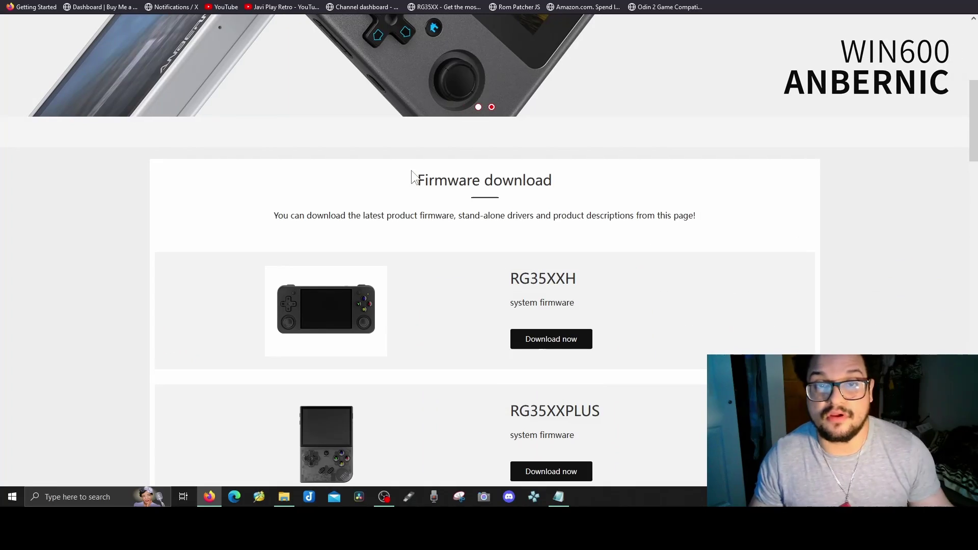
pyautogui.scroll(-2, 602, 257)
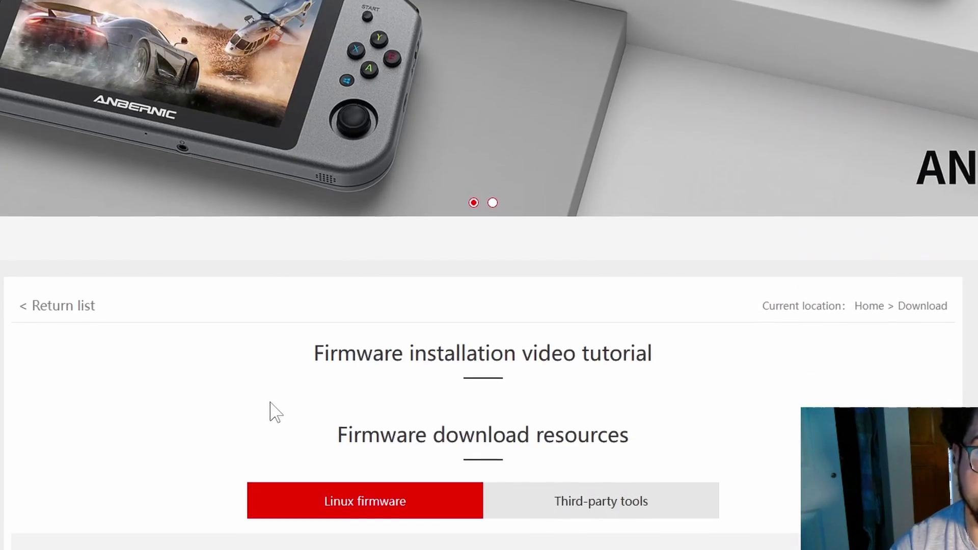
pyautogui.scroll(-3, 198, 331)
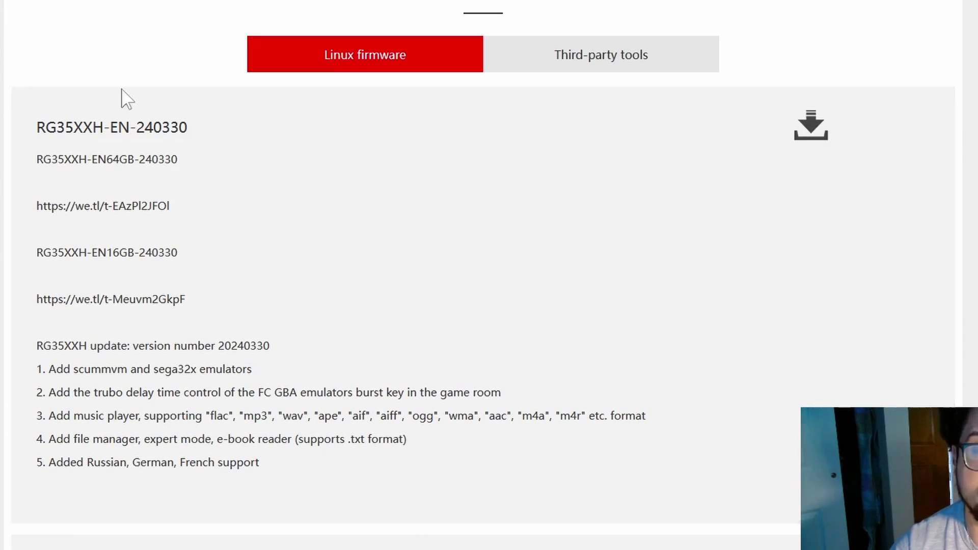
pyautogui.click(204, 259)
pyautogui.moveTo(198, 253); pyautogui.dragTo(17, 261)
pyautogui.click(103, 294)
pyautogui.moveTo(190, 299); pyautogui.dragTo(26, 308)
pyautogui.rightClick(61, 295)
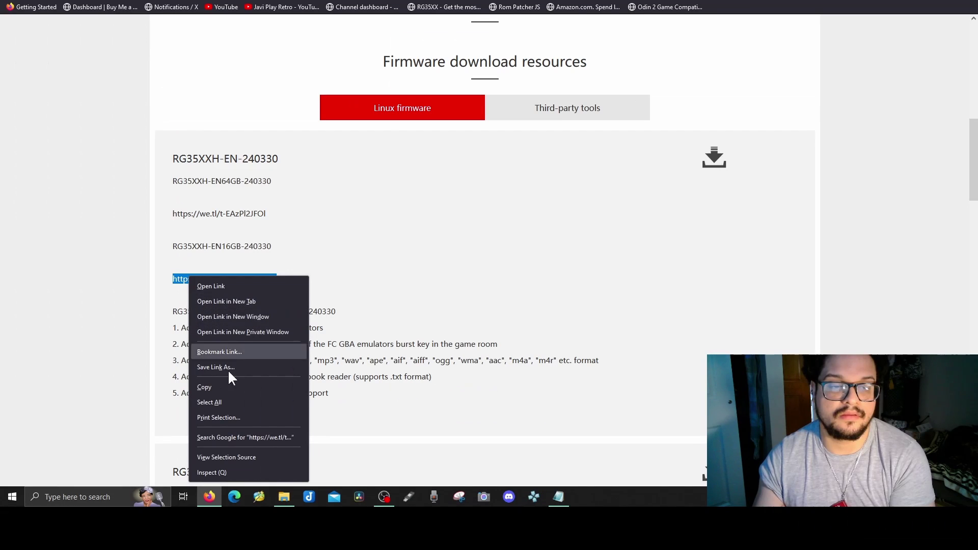
# Copy the 16GB firmware link, load it in a new tab, and start the WeTransfer download.
pyautogui.click(226, 388)
pyautogui.hotkey('ctrl', 't')
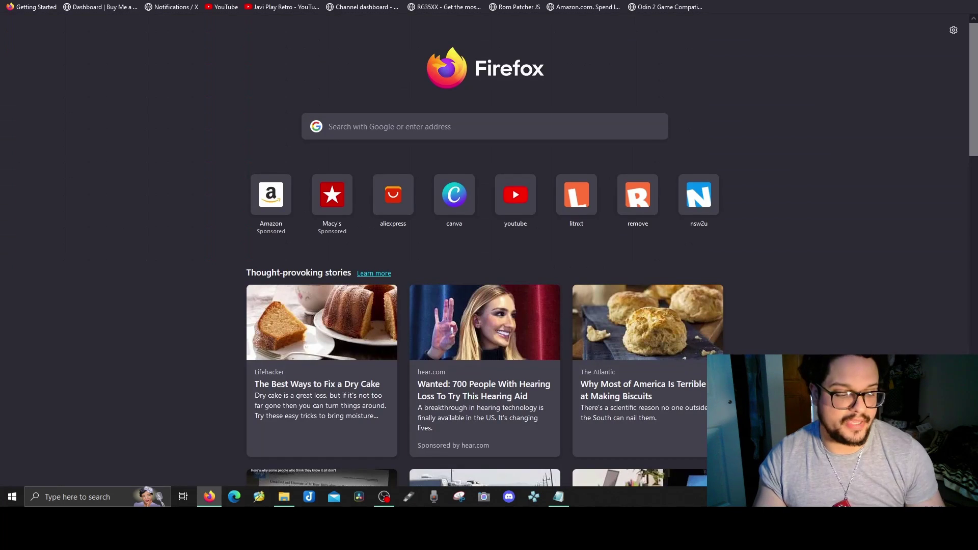
pyautogui.hotkey('ctrl', 'v')
pyautogui.press('Return')
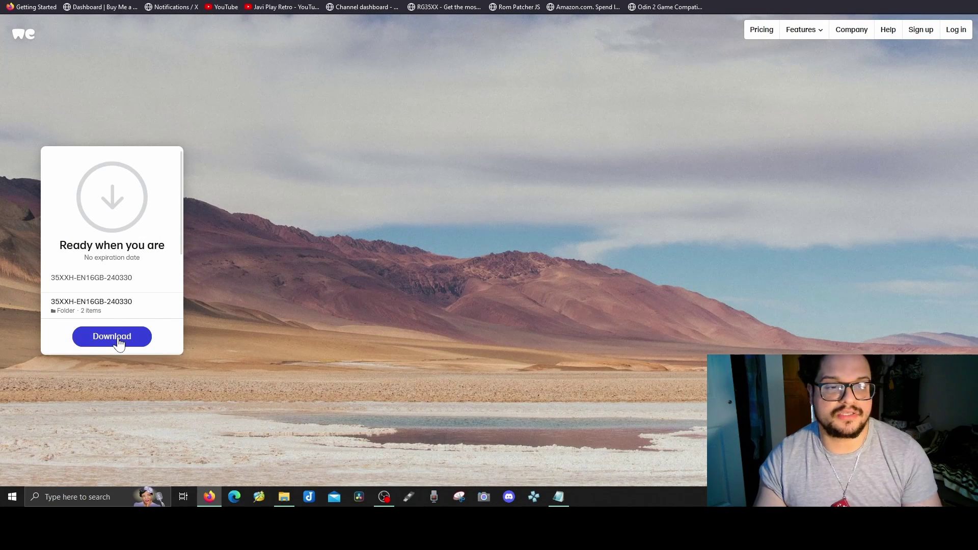
pyautogui.click(117, 340)
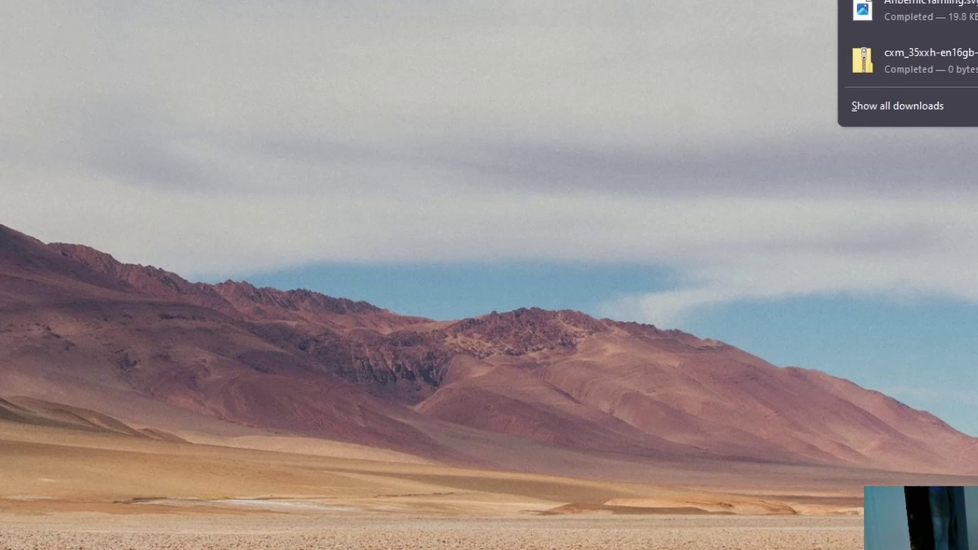
# Extract all contents of the downloaded cxm firmware zip and close the old Downloads window.
pyautogui.click(911, 60)
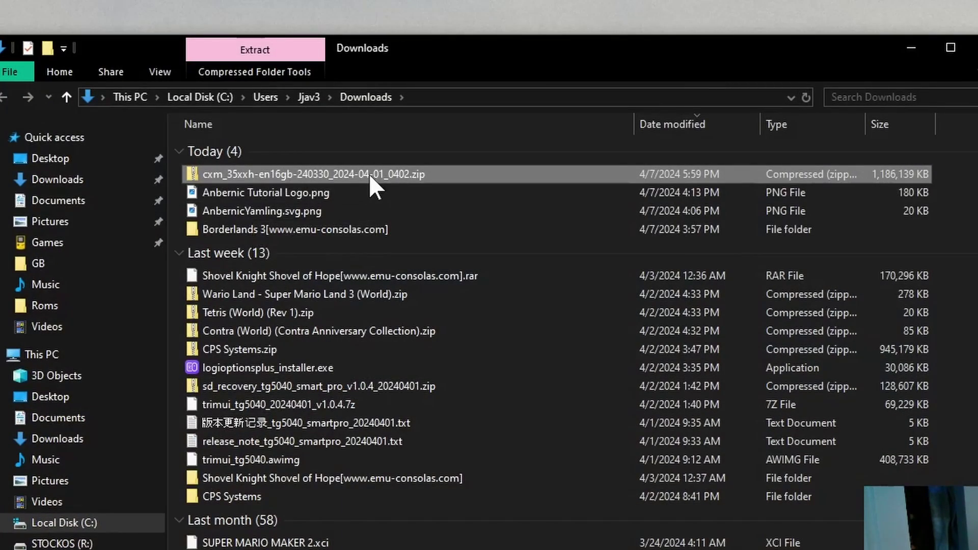
pyautogui.rightClick(467, 176)
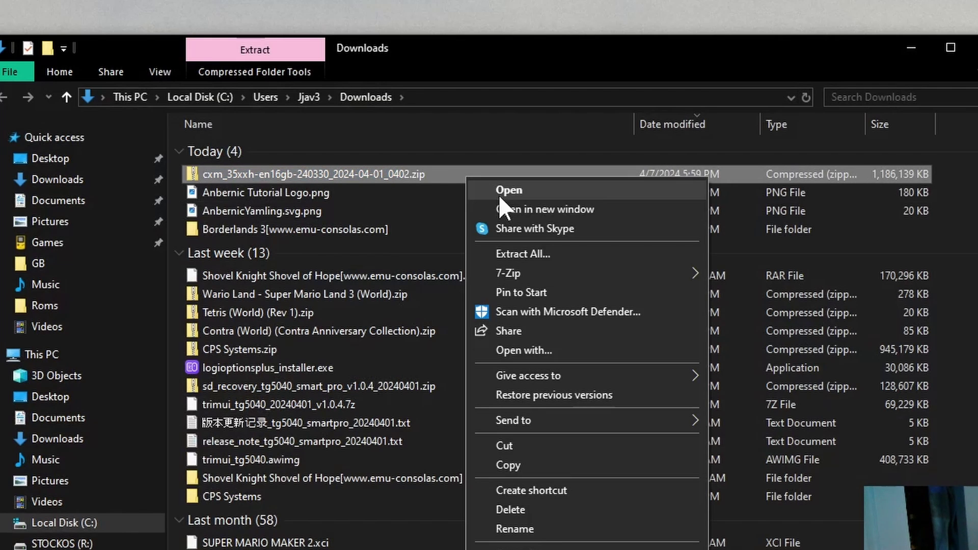
pyautogui.click(592, 252)
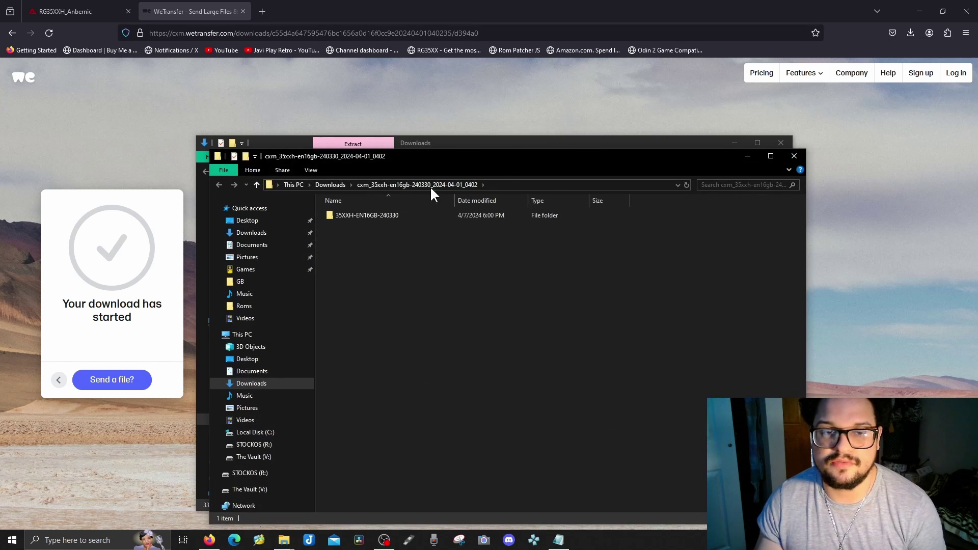
pyautogui.click(560, 142)
pyautogui.click(780, 142)
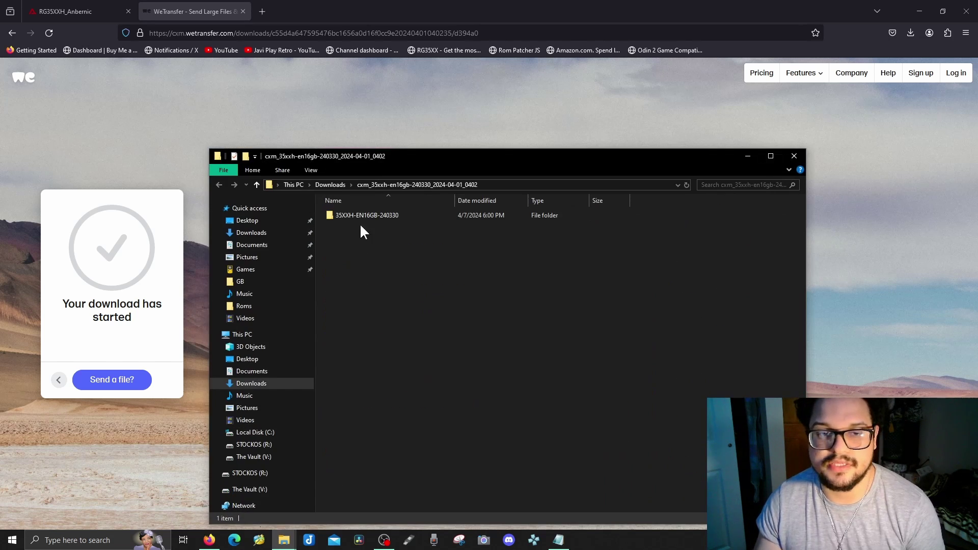
pyautogui.moveTo(441, 157); pyautogui.dragTo(432, 140)
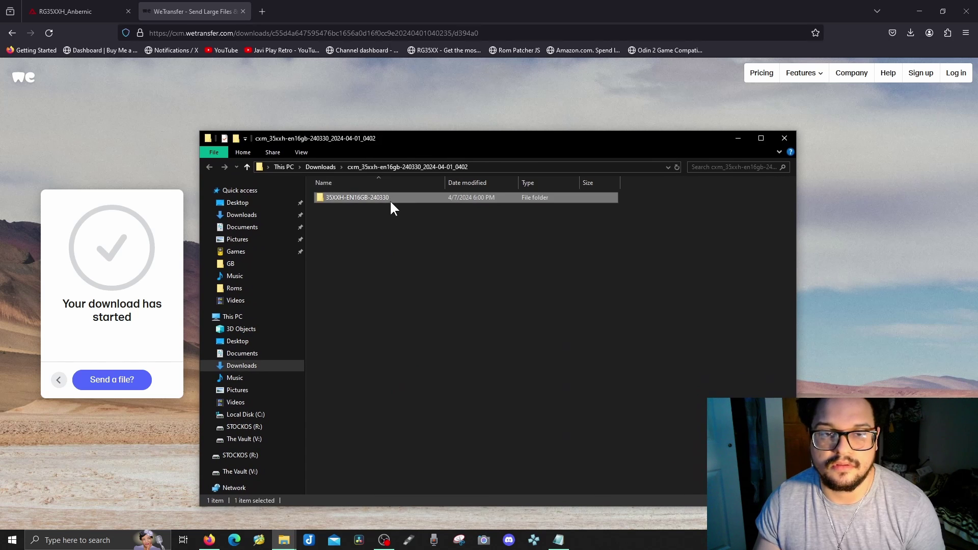
# In the 35XXH-EN16GB-240330 folder, extract RG35XXH-EN16GB-OS240330.rar here with 7-Zip.
pyautogui.doubleClick(389, 200)
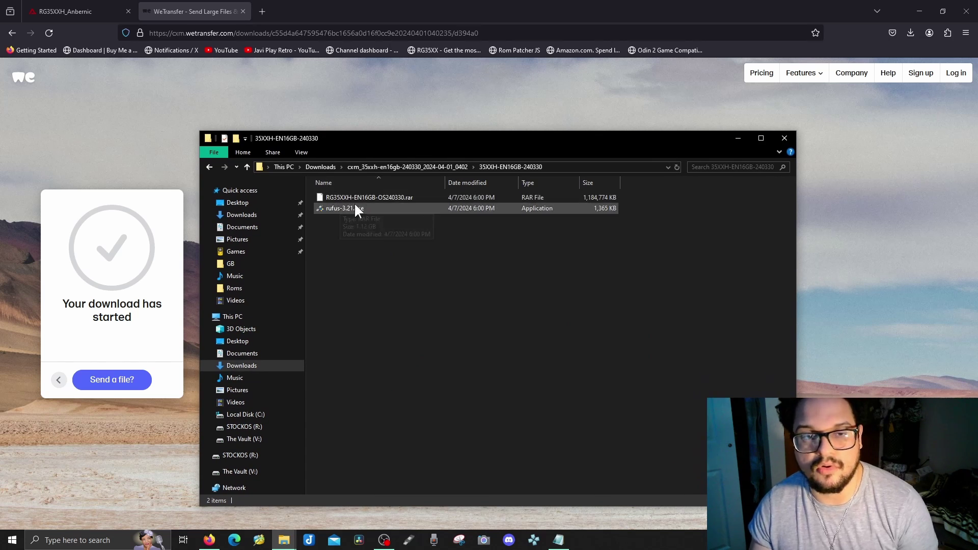
pyautogui.click(420, 200)
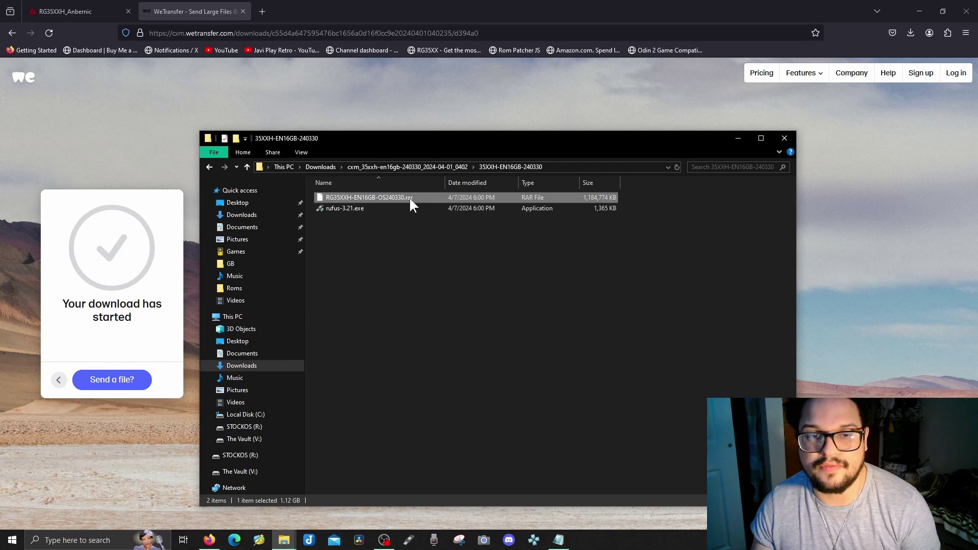
pyautogui.rightClick(377, 202)
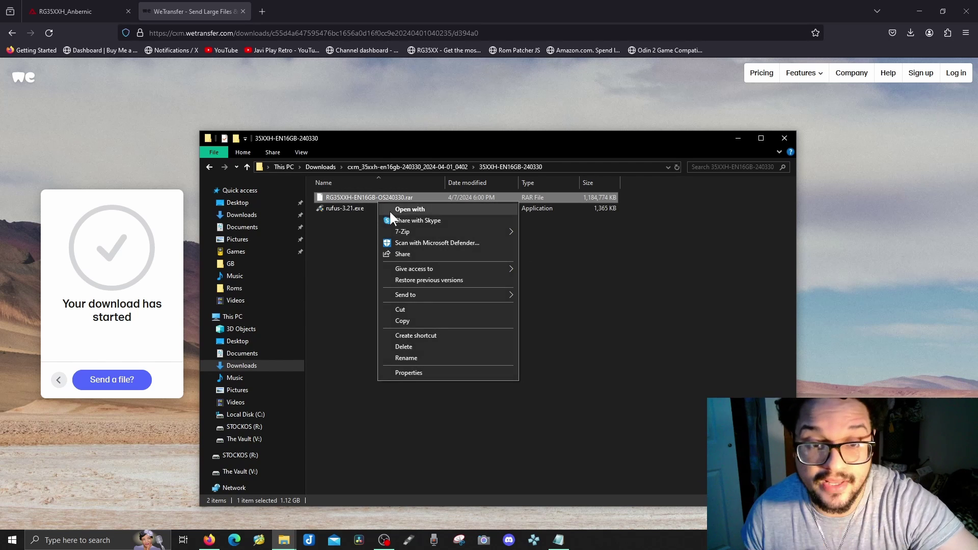
pyautogui.moveTo(426, 229)
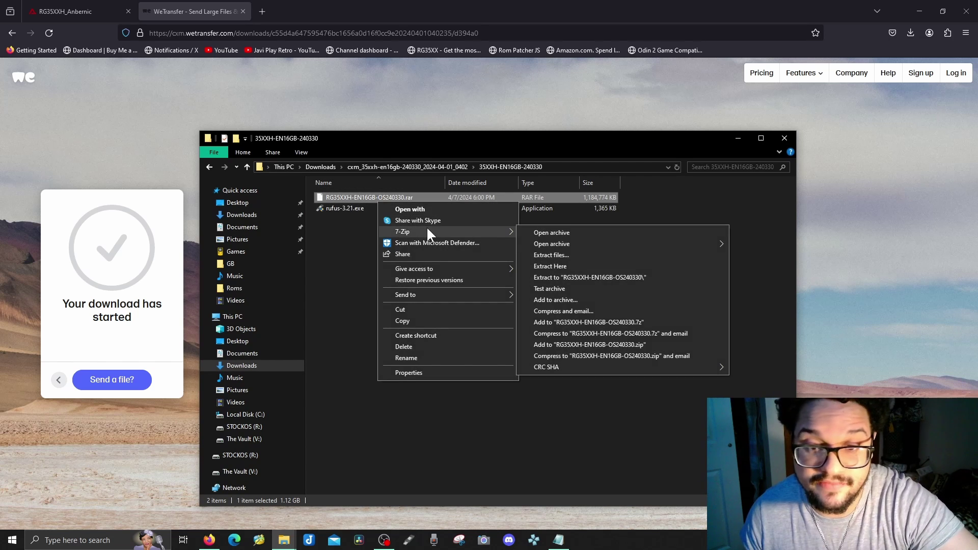
pyautogui.click(569, 270)
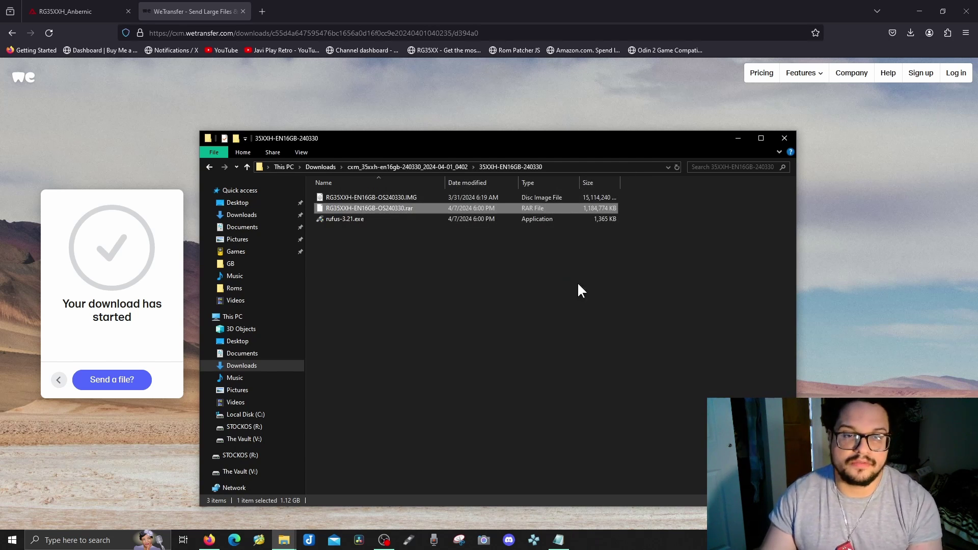
# Drag RG35XXH-EN16GB-OS240330.IMG onto the desktop and close the firmware folder window.
pyautogui.click(415, 197)
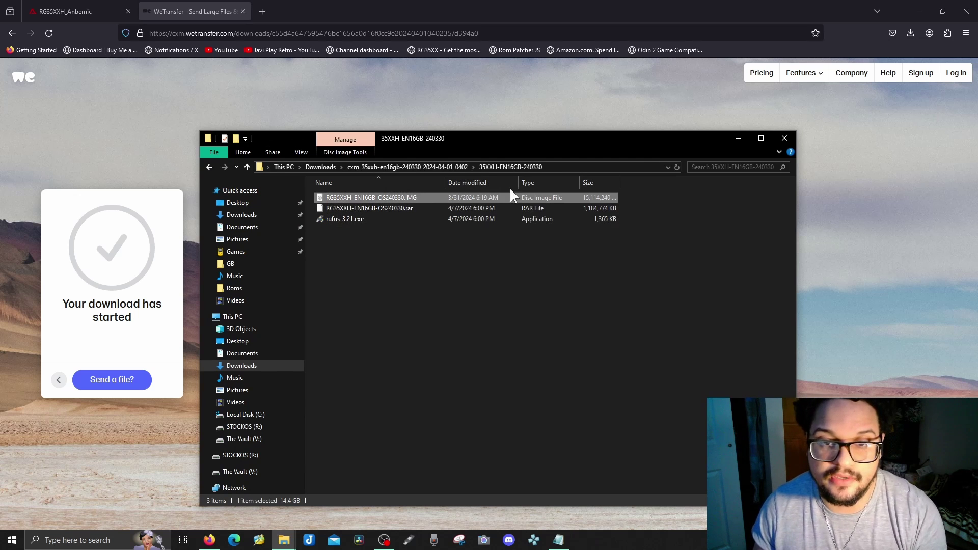
pyautogui.click(920, 11)
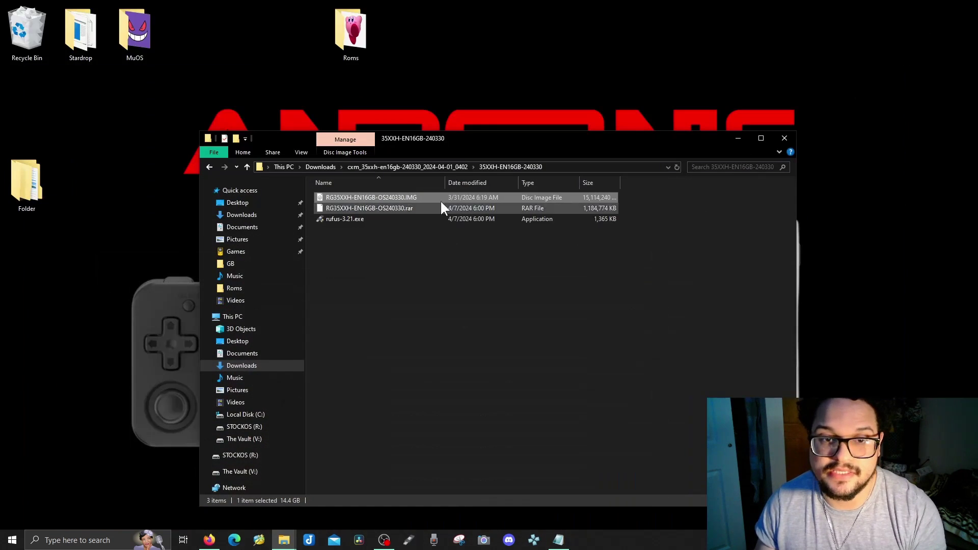
pyautogui.moveTo(476, 197); pyautogui.dragTo(539, 51)
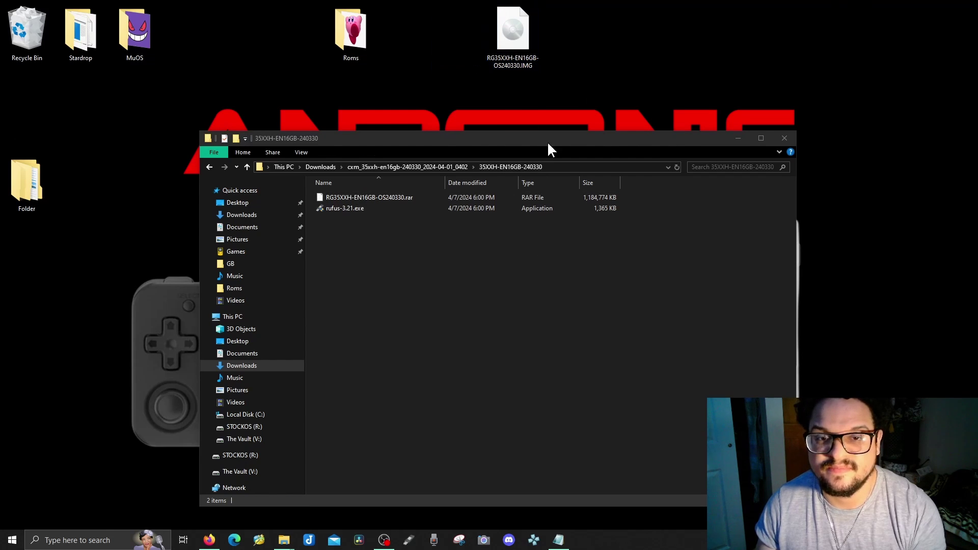
pyautogui.click(361, 211)
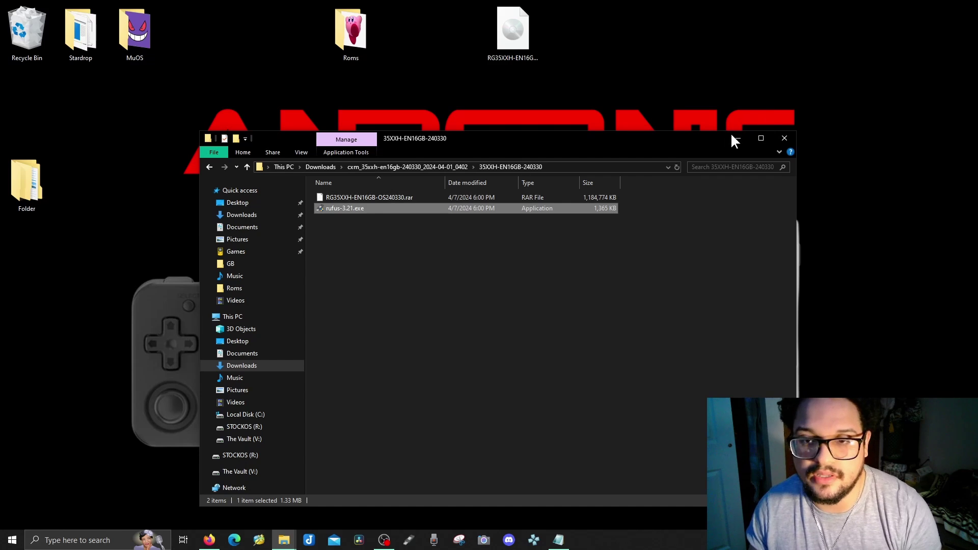
pyautogui.click(780, 141)
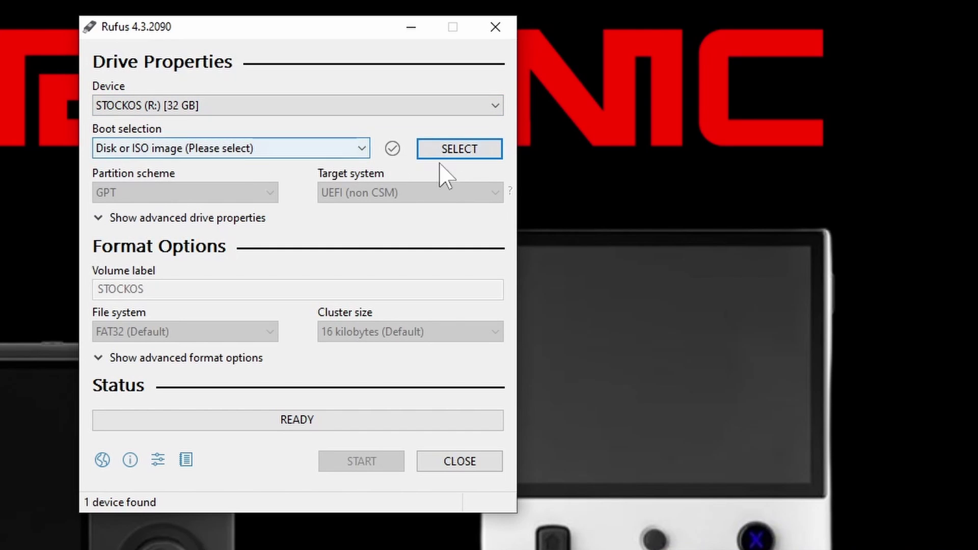
# Select RG35XXH-EN16GB-OS240330.IMG from the desktop and start writing it, accepting the erase warning.
pyautogui.click(479, 151)
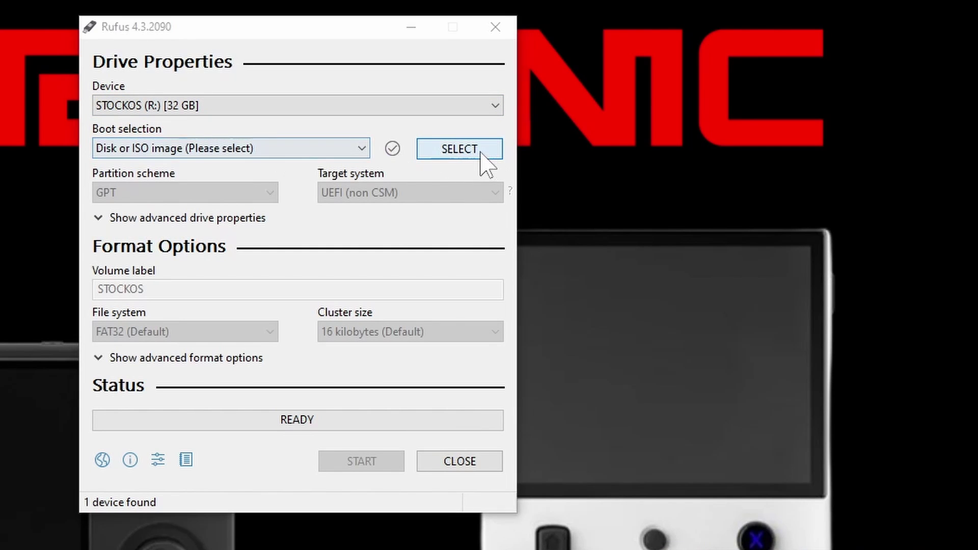
pyautogui.click(339, 245)
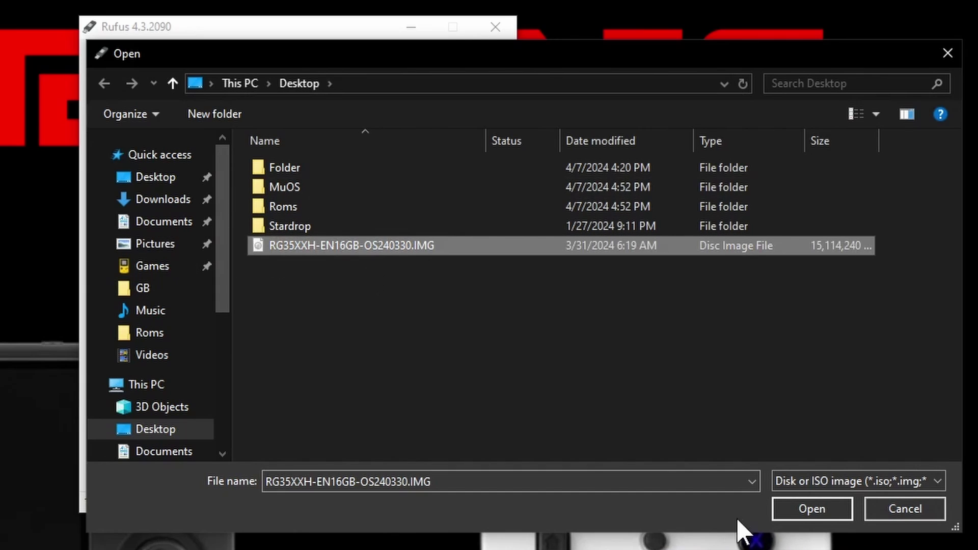
pyautogui.click(819, 510)
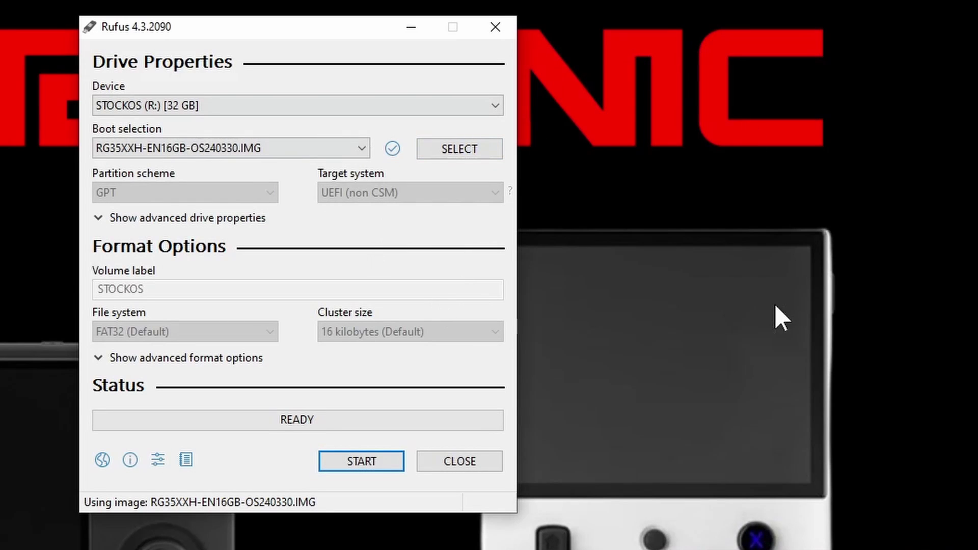
pyautogui.click(340, 464)
pyautogui.click(337, 395)
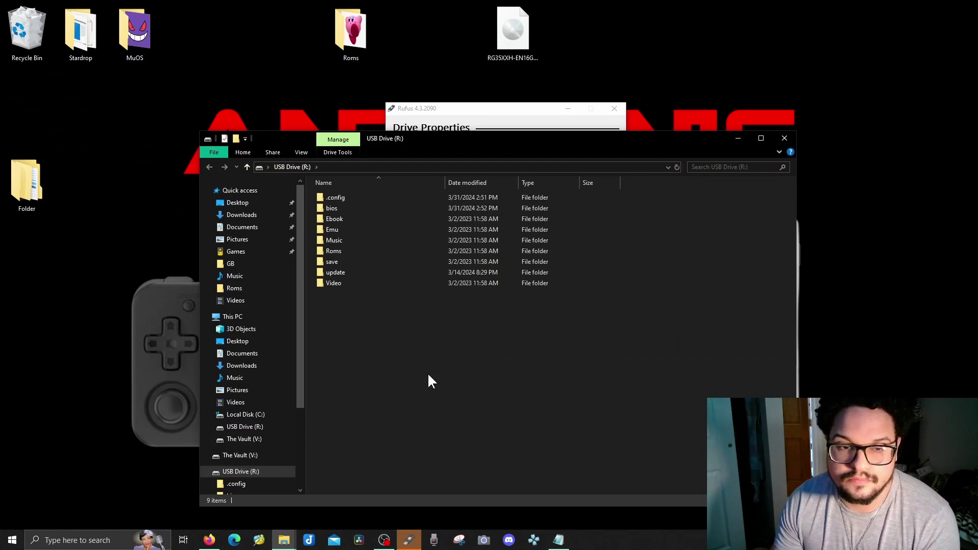
# Minimize the R: card's folder window and close Rufus once flashing shows READY.
pyautogui.moveTo(685, 145); pyautogui.dragTo(701, 148)
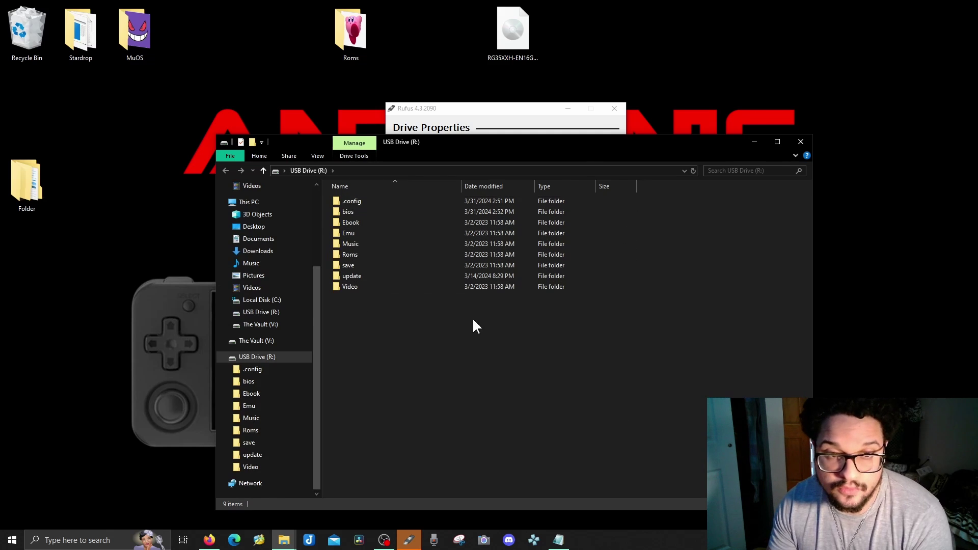
pyautogui.click(754, 142)
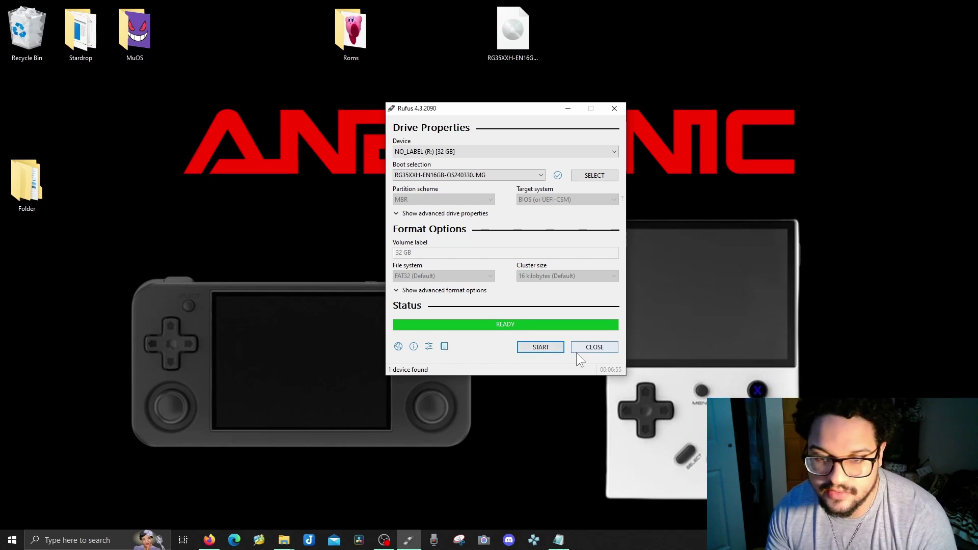
pyautogui.click(594, 347)
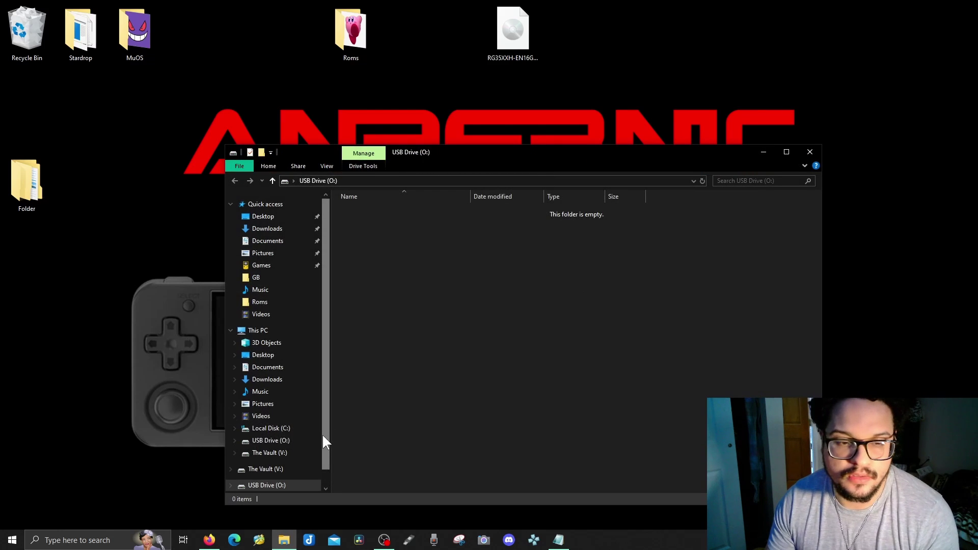
# Close the empty USB Drive (O:) window.
pyautogui.click(809, 151)
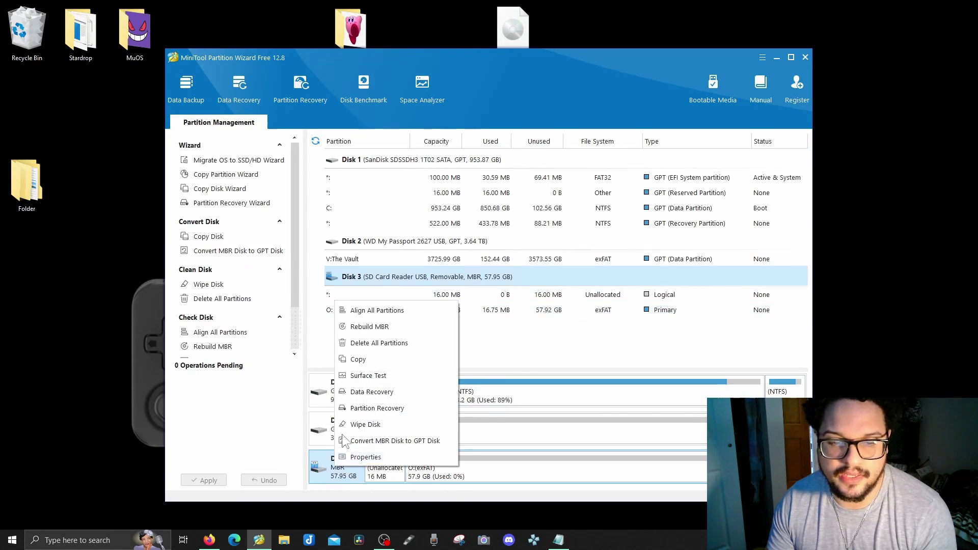
# Delete all partitions on the 57.95 GB Disk 3 and apply the change.
pyautogui.click(376, 342)
pyautogui.click(467, 298)
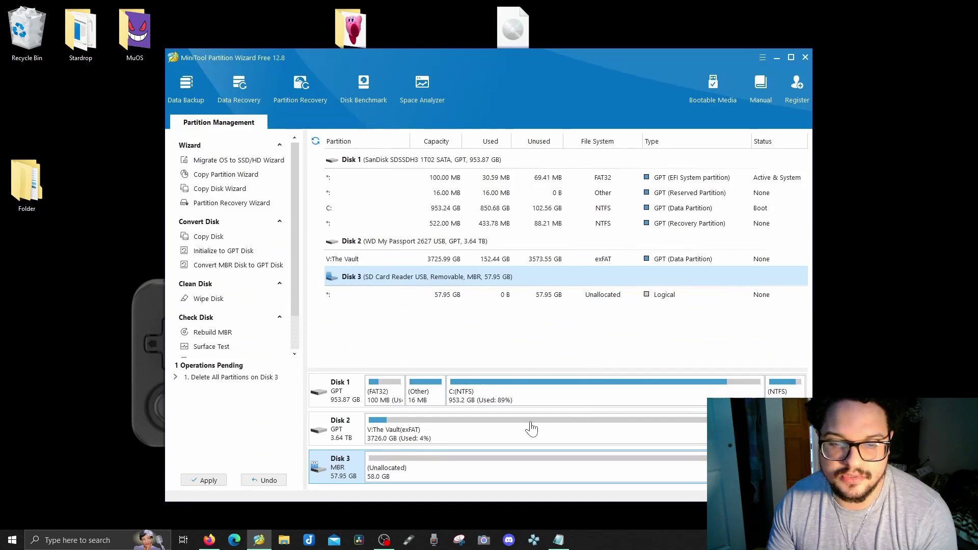
pyautogui.click(187, 480)
pyautogui.click(474, 307)
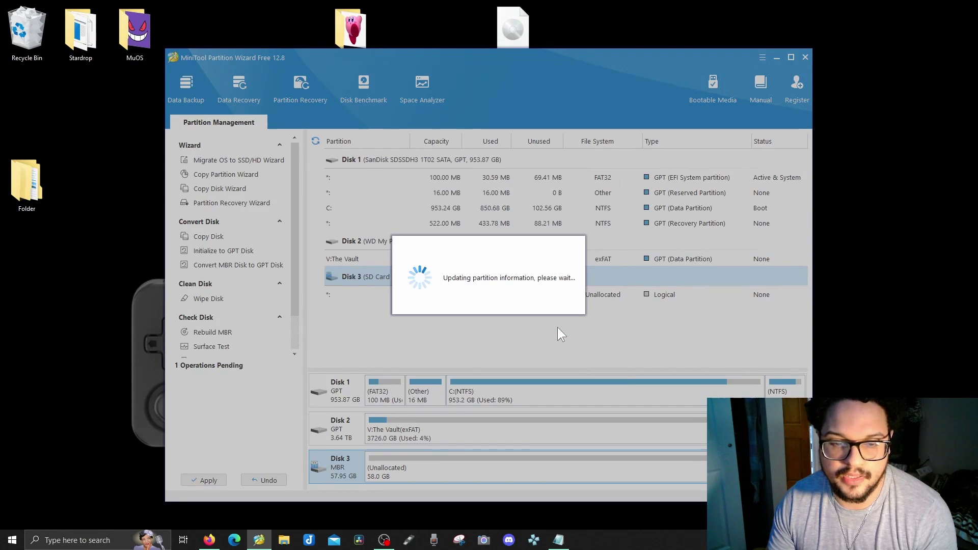
pyautogui.click(493, 298)
# Create a FAT32 partition on drive R: labelled RG35XX H in the unallocated space.
pyautogui.rightClick(437, 468)
pyautogui.click(457, 488)
pyautogui.click(436, 254)
pyautogui.click(439, 273)
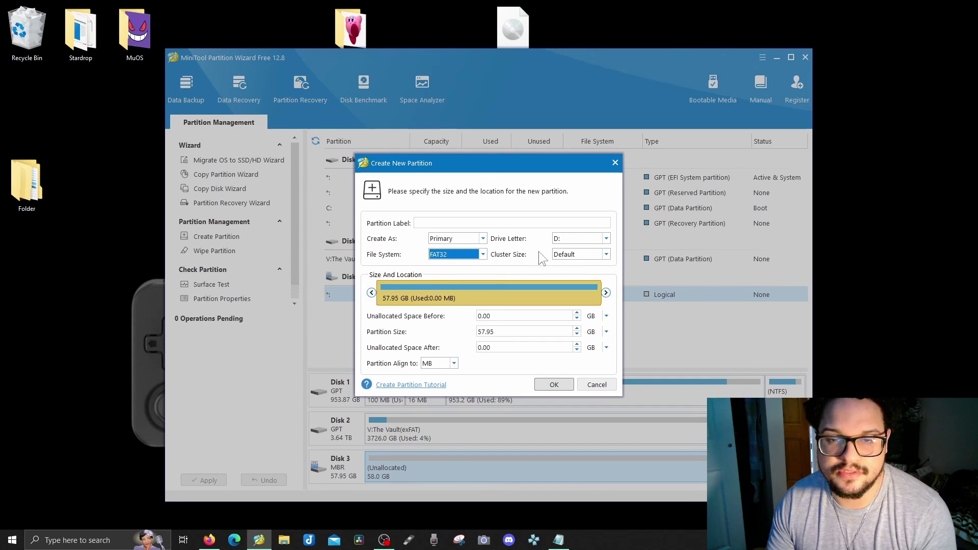
pyautogui.click(586, 237)
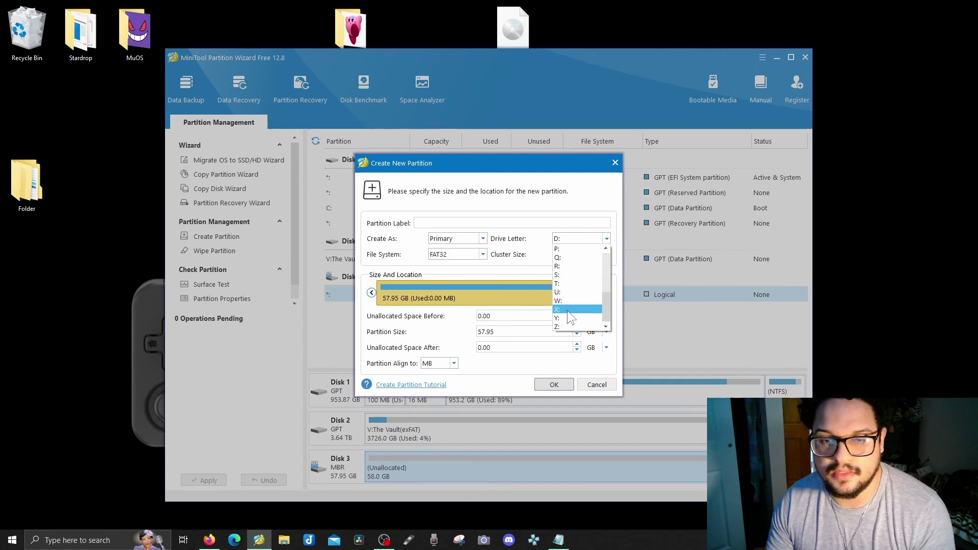
pyautogui.scroll(-3, 555, 296)
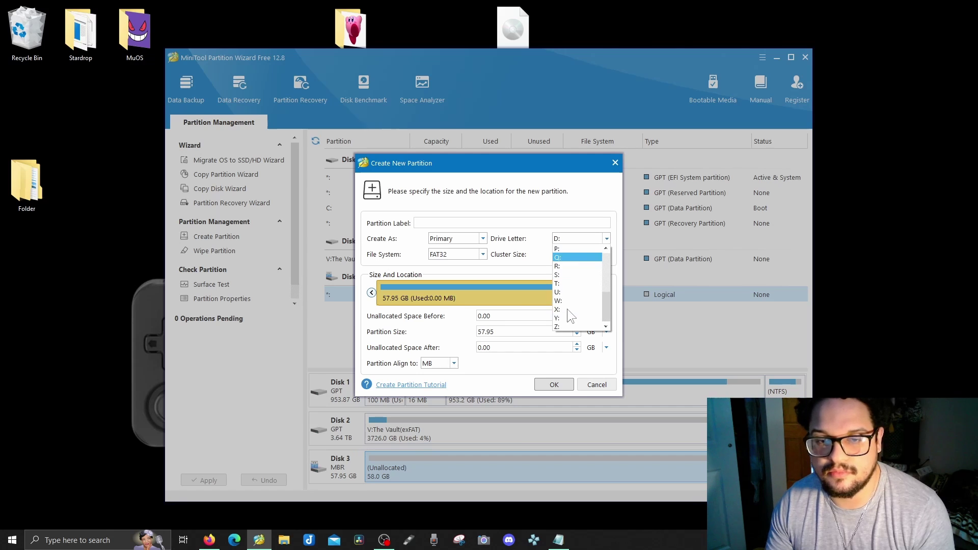
pyautogui.click(569, 266)
pyautogui.click(511, 224)
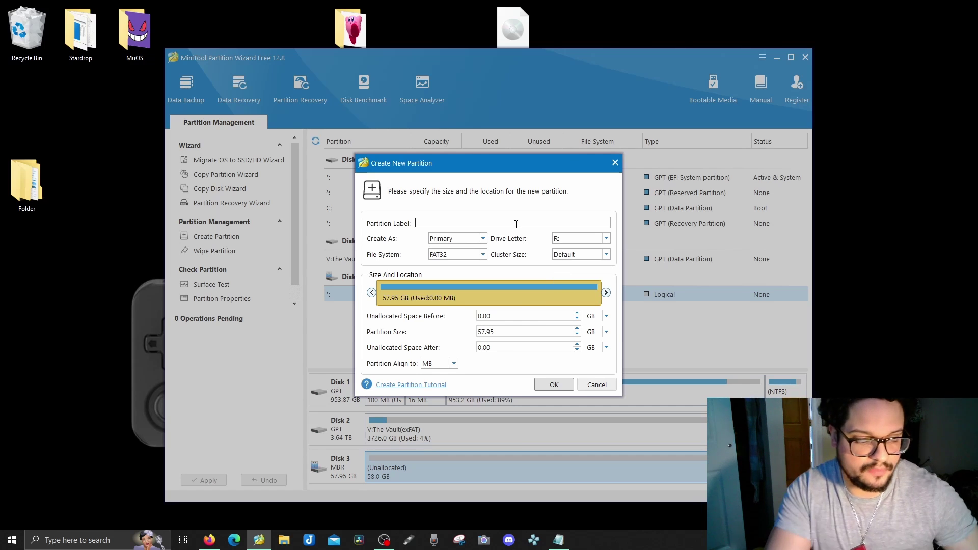
pyautogui.write('Rh')
pyautogui.press('capslock')
pyautogui.write('G')
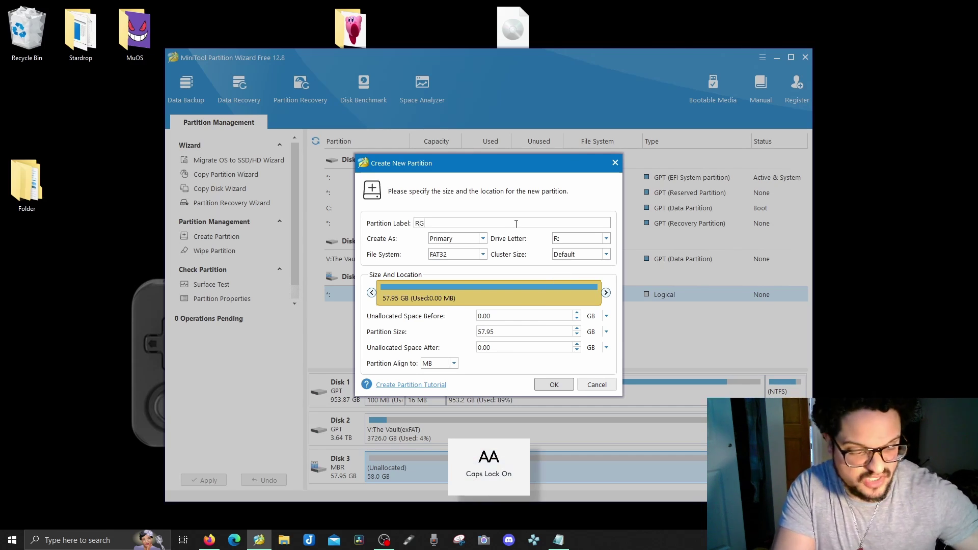
pyautogui.write('35XX H')
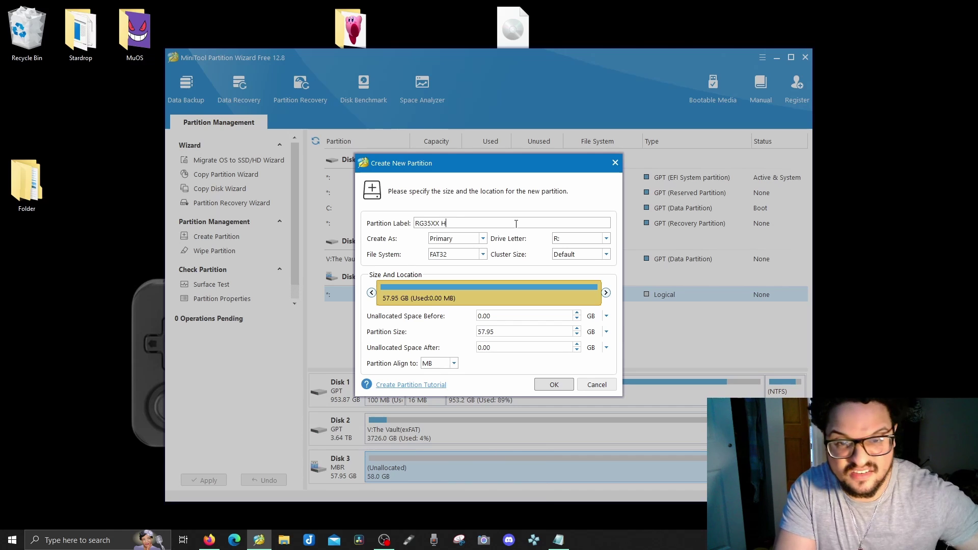
pyautogui.click(560, 383)
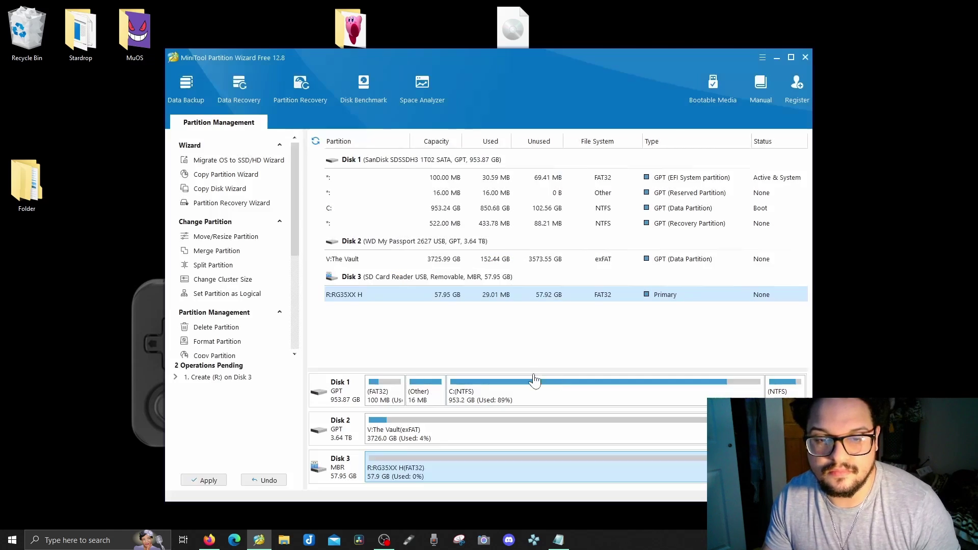
# Apply the pending partition operations, then quit the partition tool.
pyautogui.click(206, 478)
pyautogui.click(467, 305)
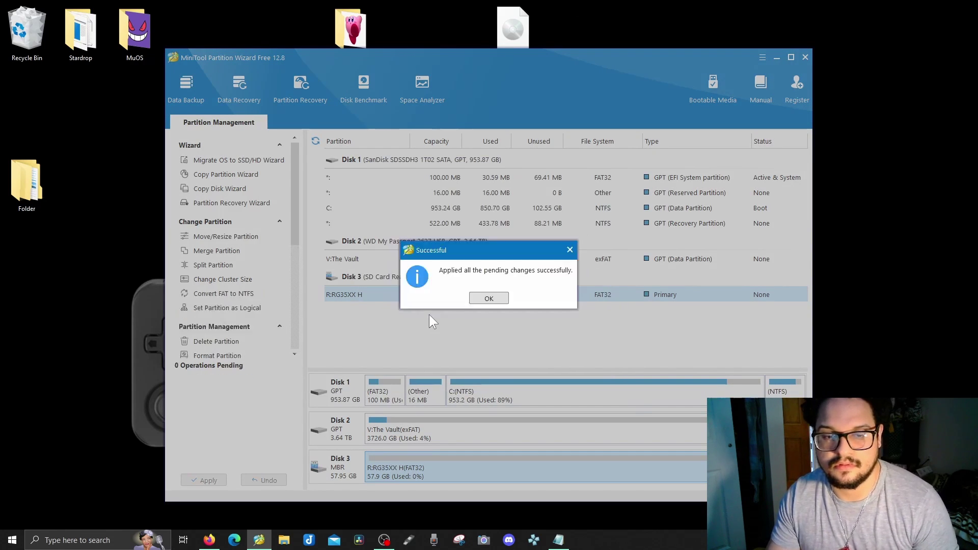
pyautogui.press('Return')
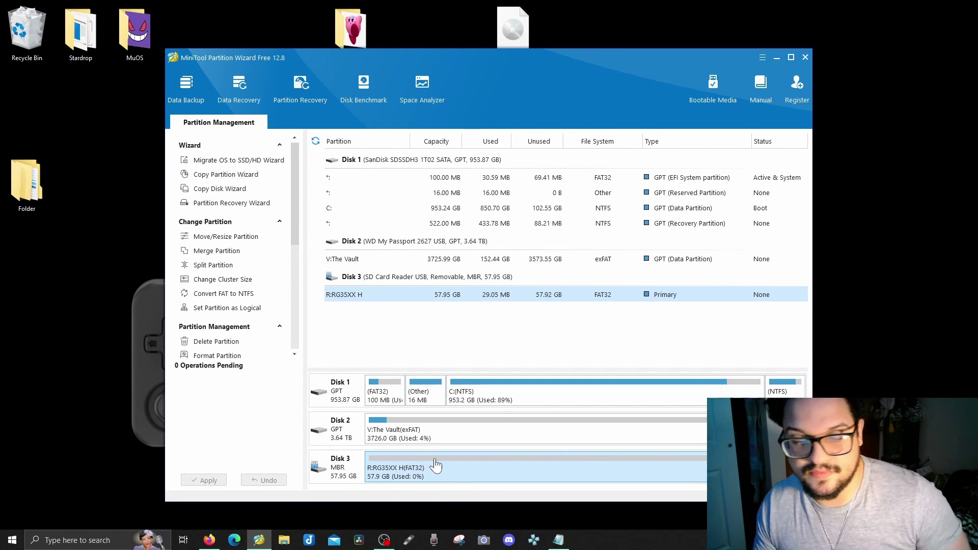
pyautogui.click(805, 58)
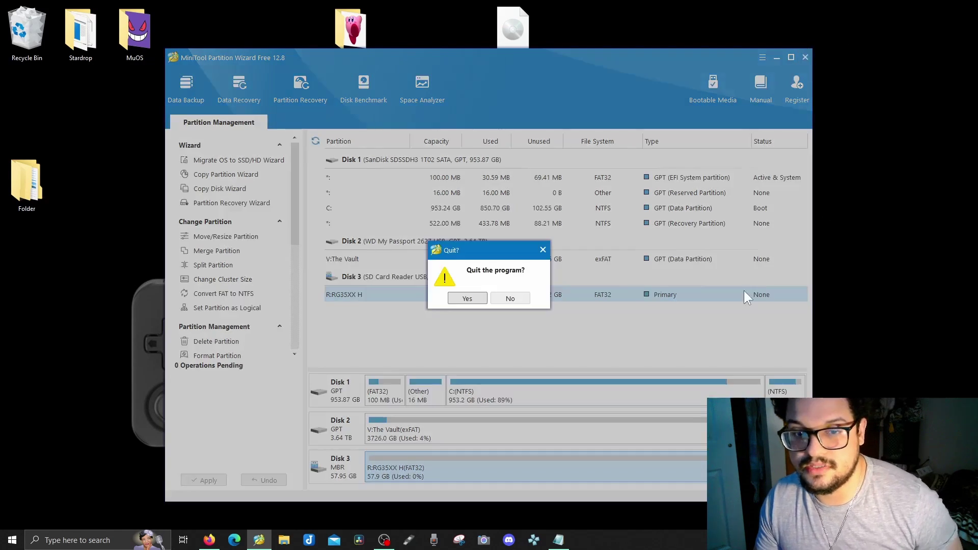
pyautogui.click(467, 298)
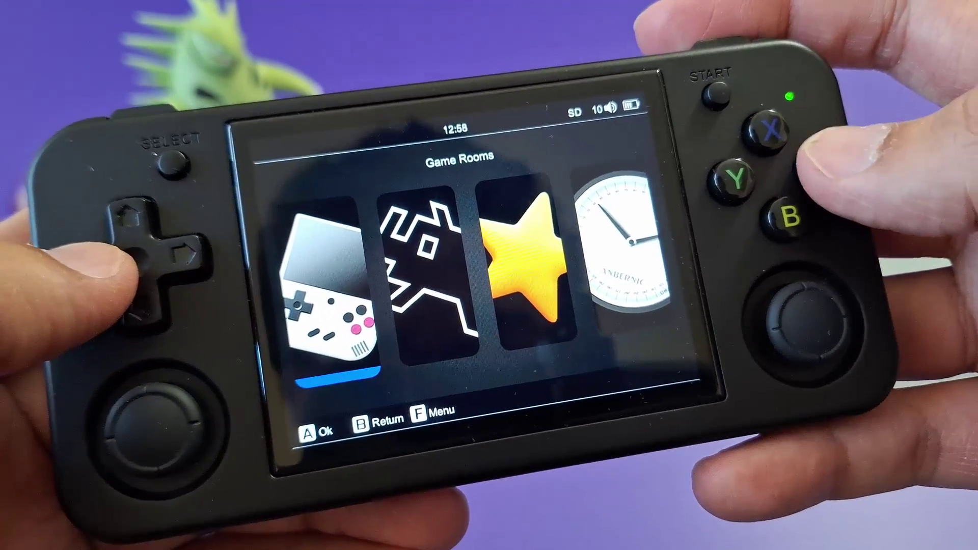
# Check that Game Rooms, RA Game on card 02 and Favorites contain no games.
pyautogui.press('Return')
pyautogui.press('Right')
pyautogui.press('Return')
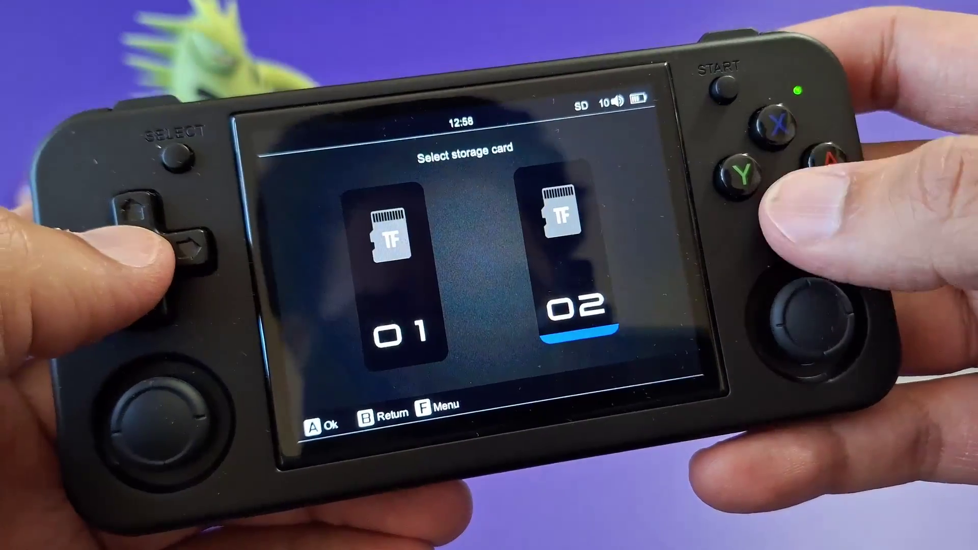
pyautogui.press('Escape')
pyautogui.press('Return')
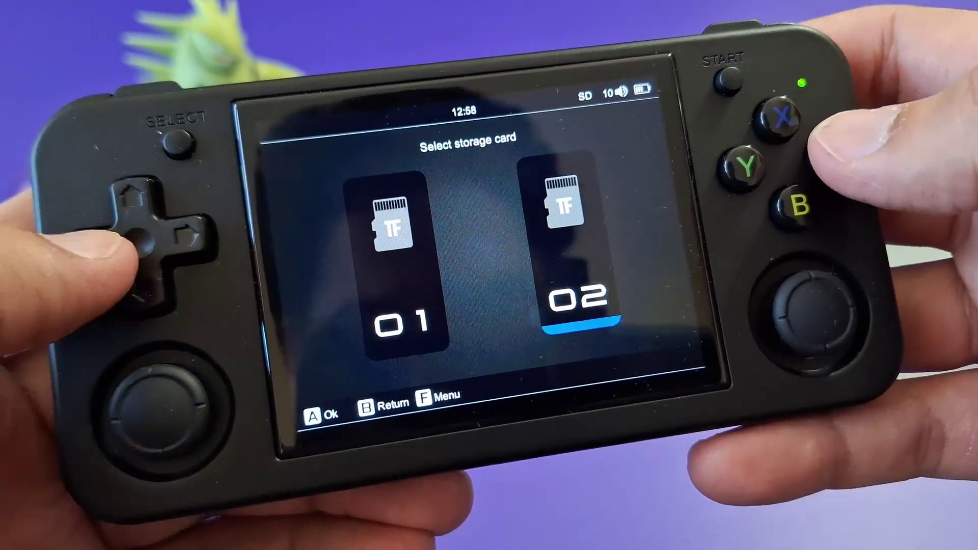
pyautogui.press('Right')
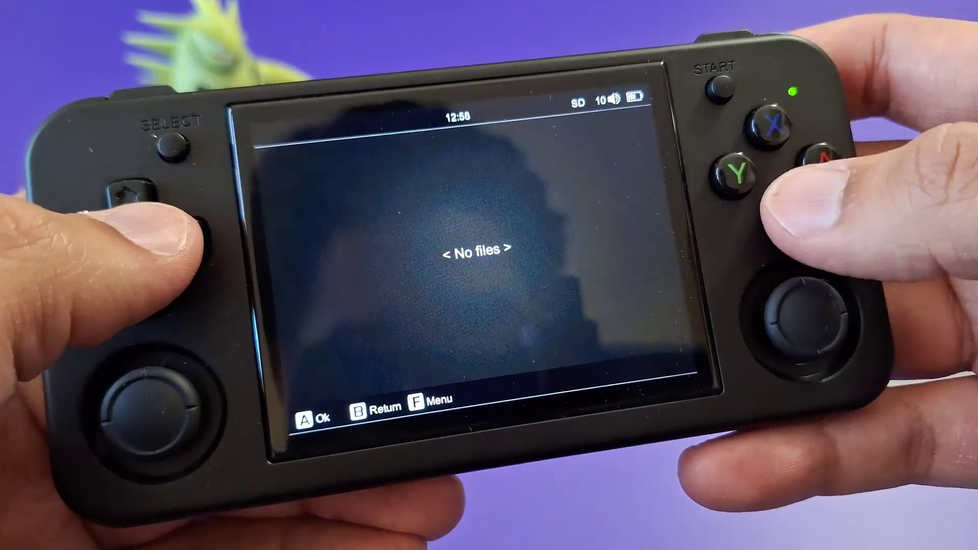
pyautogui.press('Return')
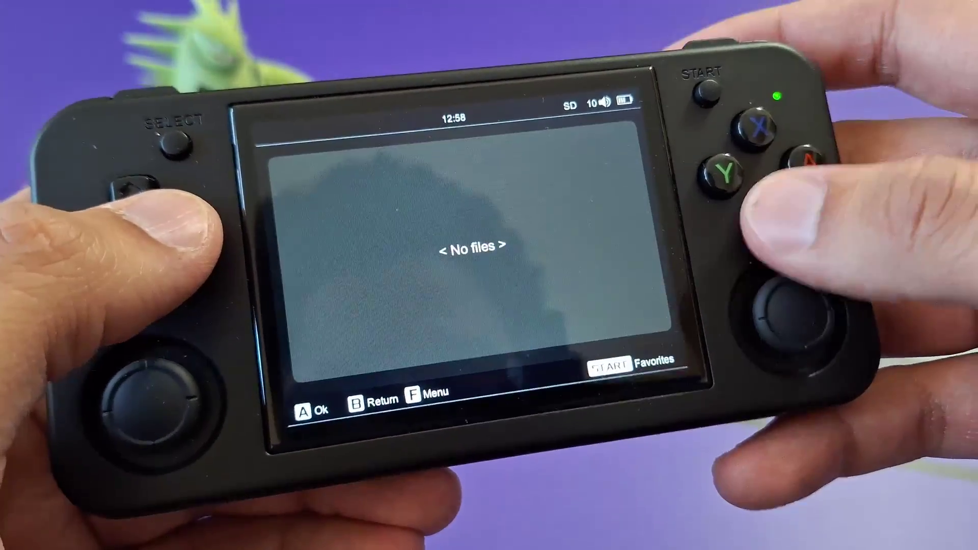
pyautogui.press('Right')
pyautogui.press('Right')
pyautogui.press('Left')
pyautogui.press('Left')
pyautogui.press('Left')
pyautogui.press('Left')
pyautogui.press('Left')
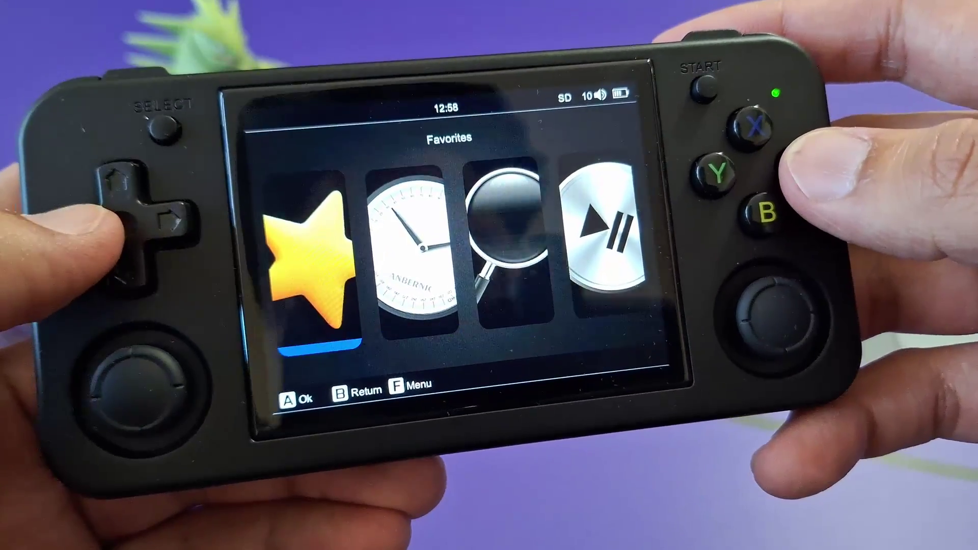
pyautogui.press('Right')
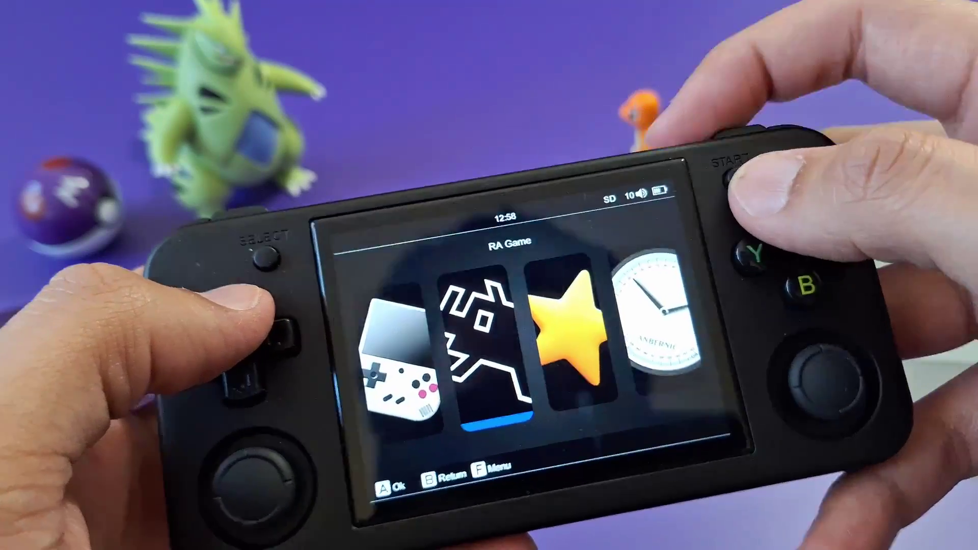
# Shut the handheld down from Settings, confirming Yes.
pyautogui.press('Return')
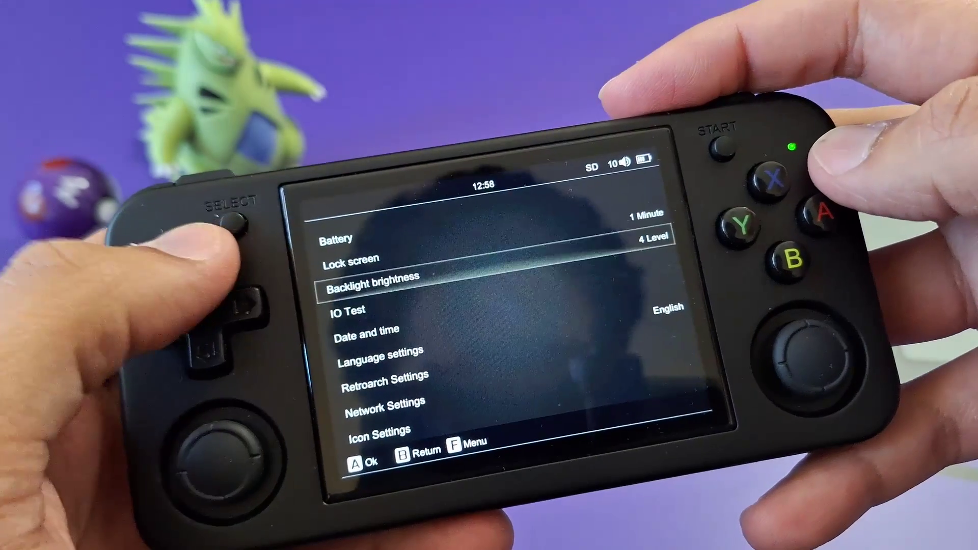
pyautogui.press('Up')
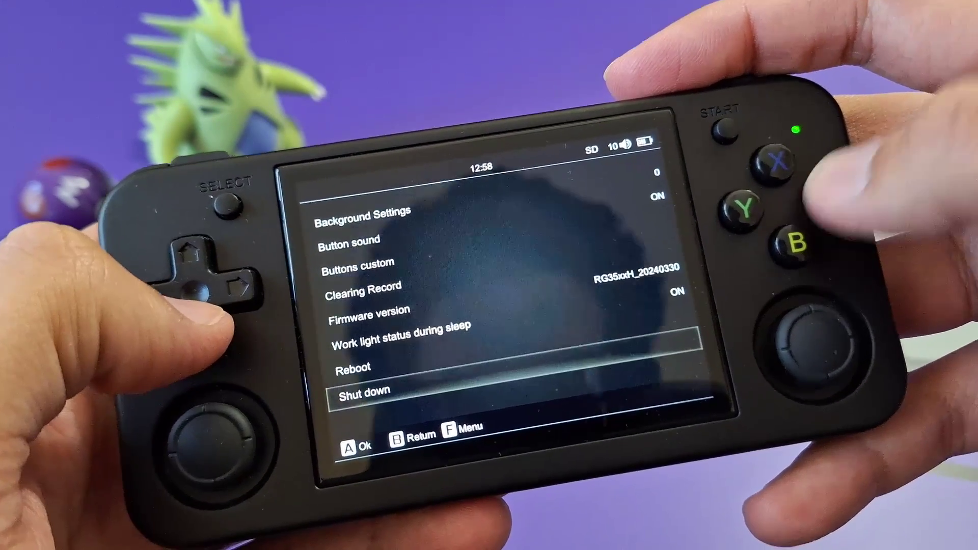
pyautogui.press('Return')
pyautogui.press('Right')
pyautogui.press('Return')
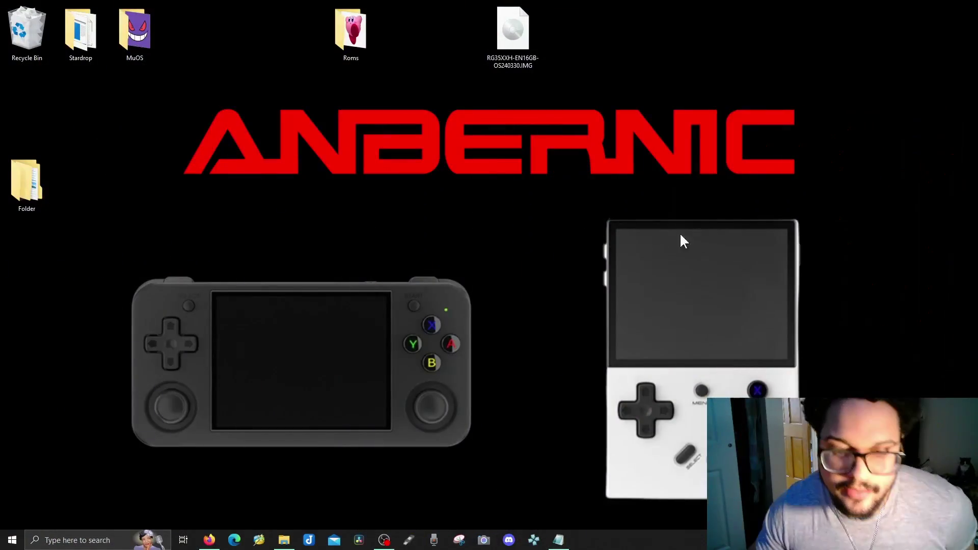
# Review the BIOS files in the bios folder on USB Drive (D:), then close that window.
pyautogui.hotkey('alt', 'Tab')
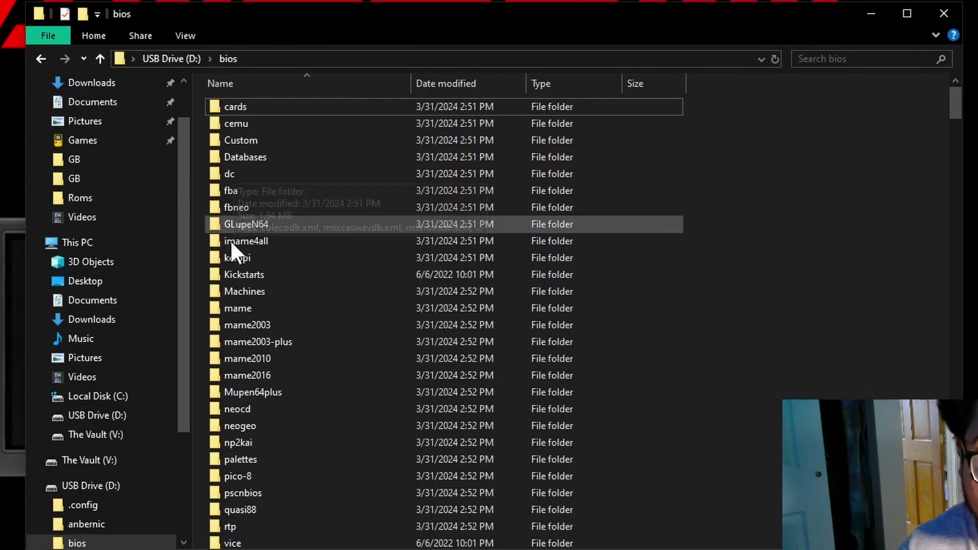
pyautogui.click(41, 59)
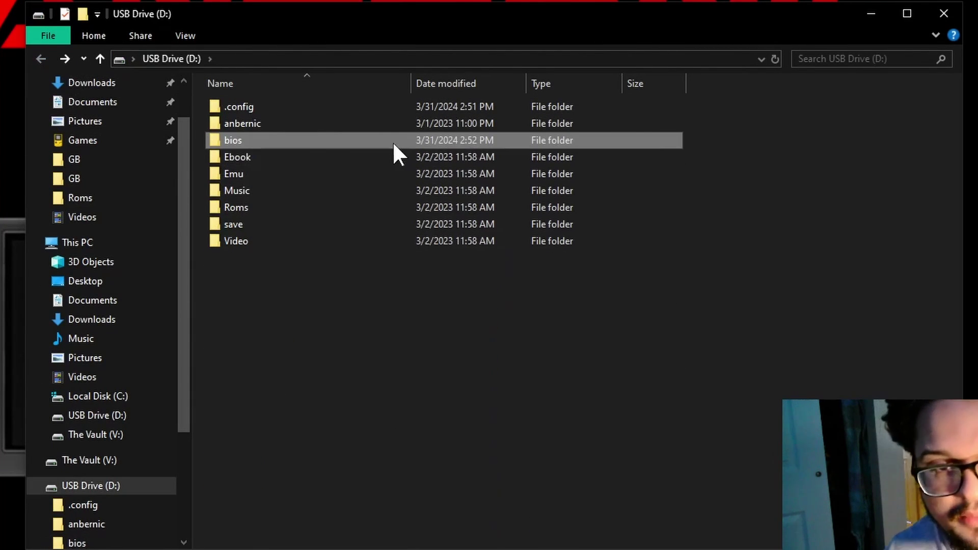
pyautogui.doubleClick(275, 141)
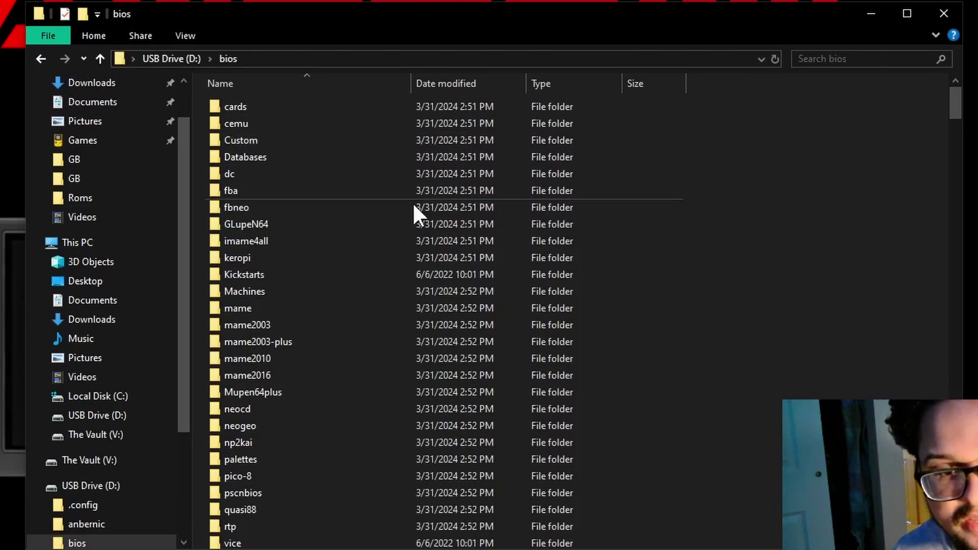
pyautogui.scroll(-10, 377, 254)
pyautogui.scroll(-20, 302, 286)
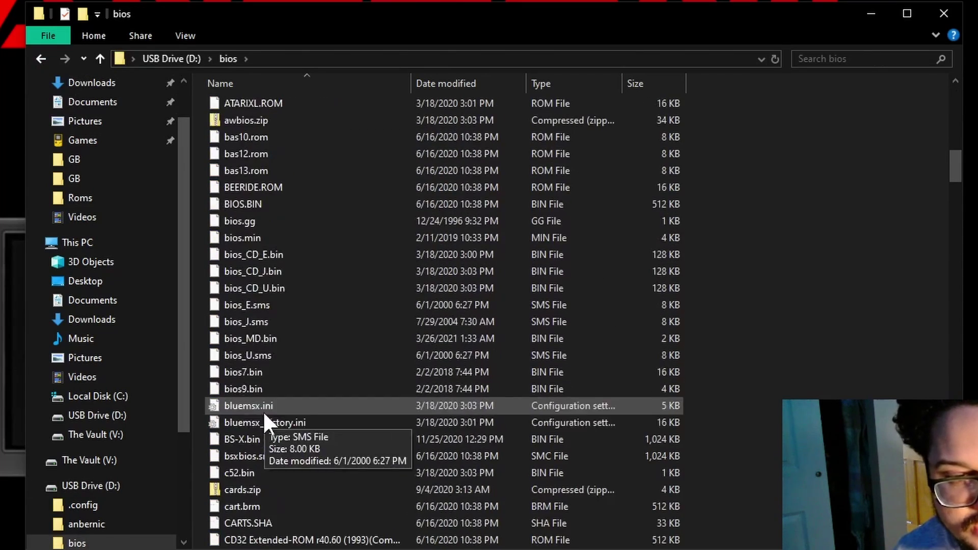
pyautogui.scroll(-20, 268, 432)
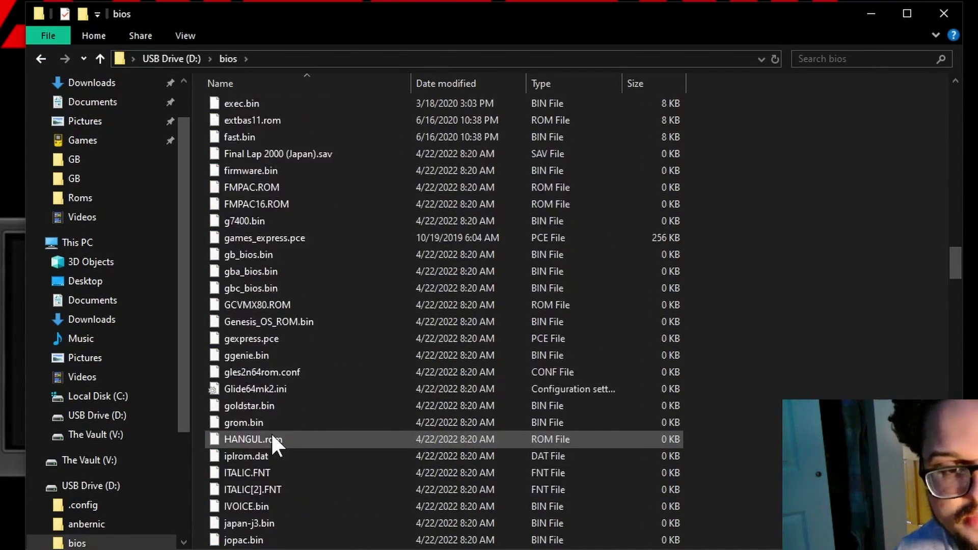
pyautogui.scroll(-20, 417, 350)
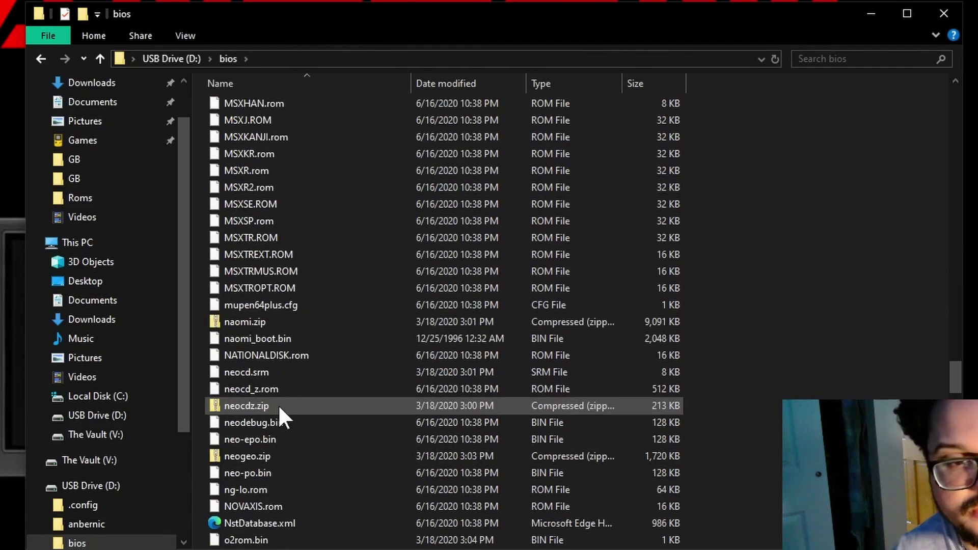
pyautogui.click(50, 63)
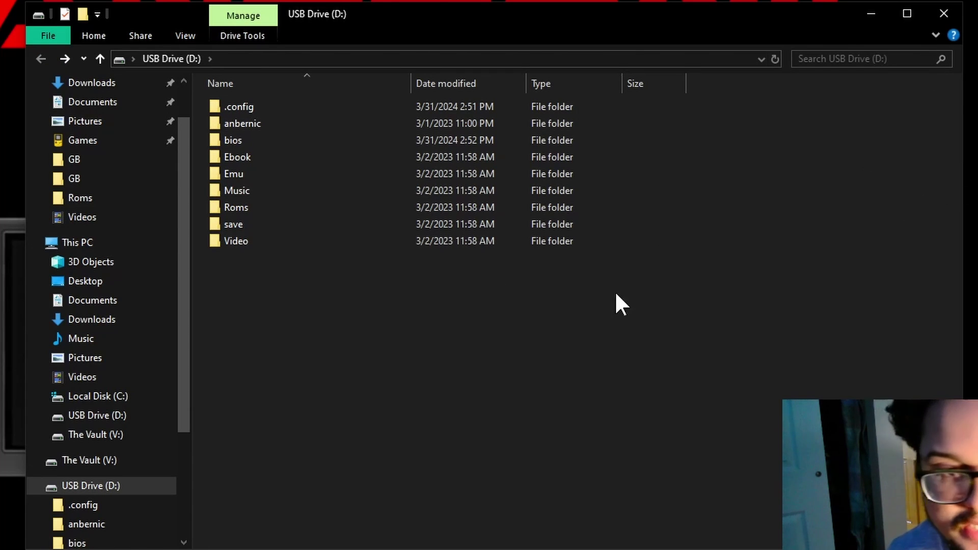
pyautogui.click(943, 14)
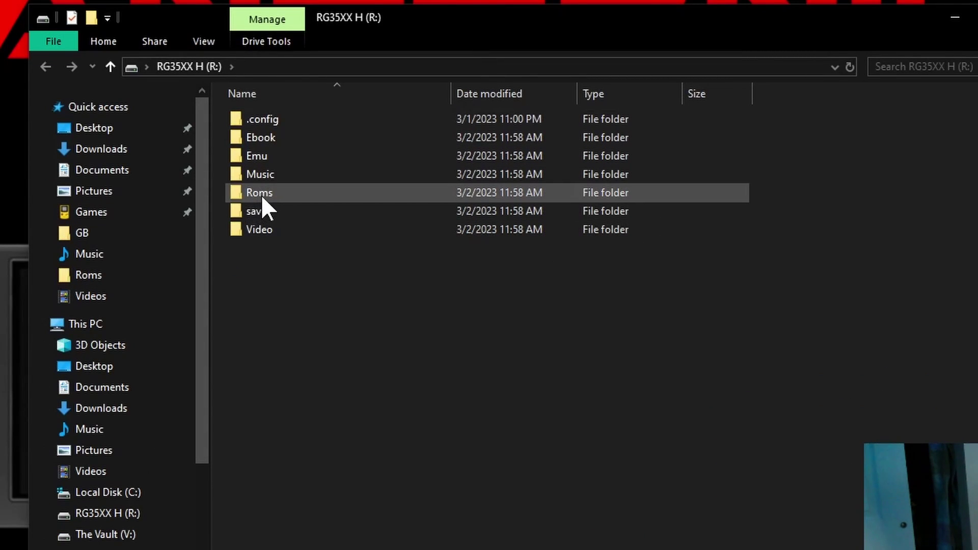
# Open Roms on RG35XX H (R:), scroll its 48 system folders, and move the window right.
pyautogui.doubleClick(259, 193)
pyautogui.scroll(-5, 353, 303)
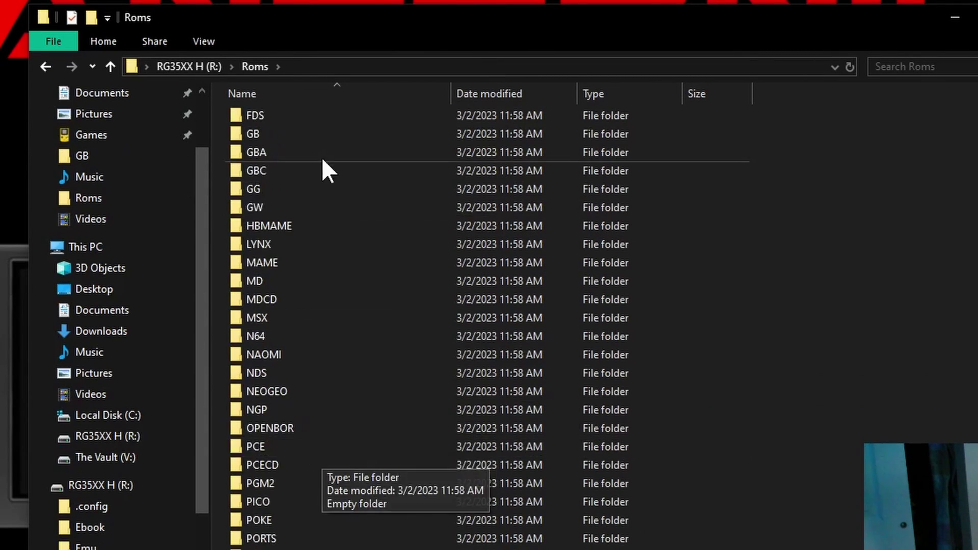
pyautogui.scroll(1, 273, 371)
pyautogui.scroll(-3, 305, 489)
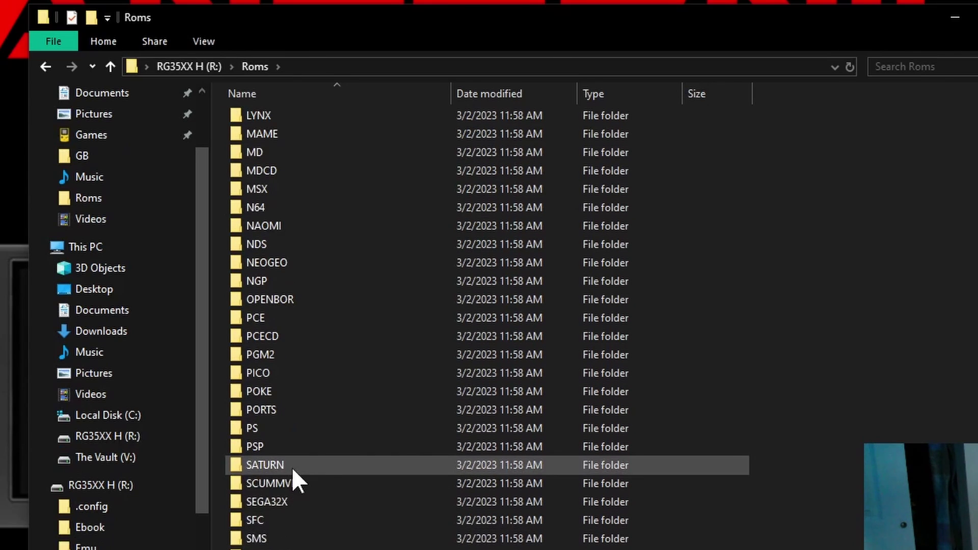
pyautogui.scroll(7, 350, 517)
pyautogui.scroll(-6, 362, 434)
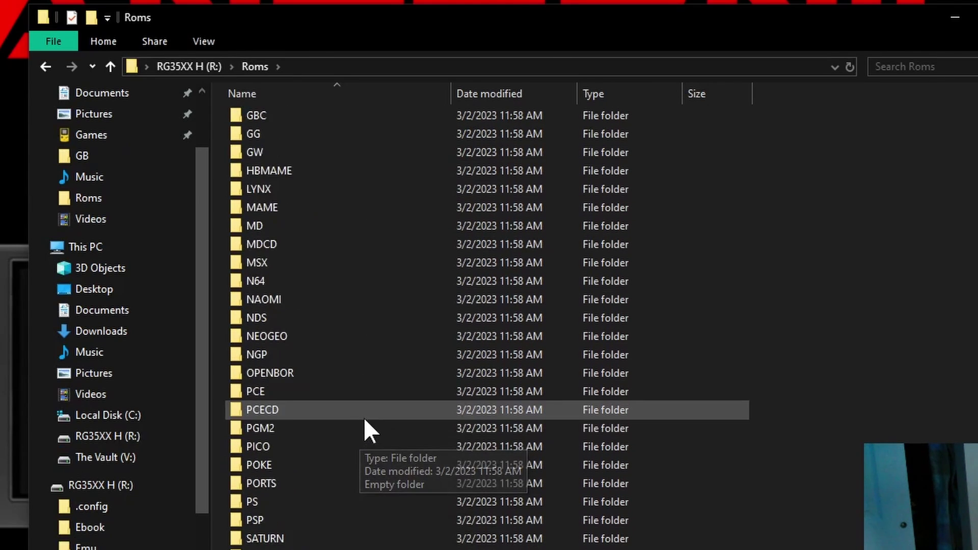
pyautogui.scroll(3, 369, 418)
pyautogui.moveTo(529, 27); pyautogui.dragTo(728, 8)
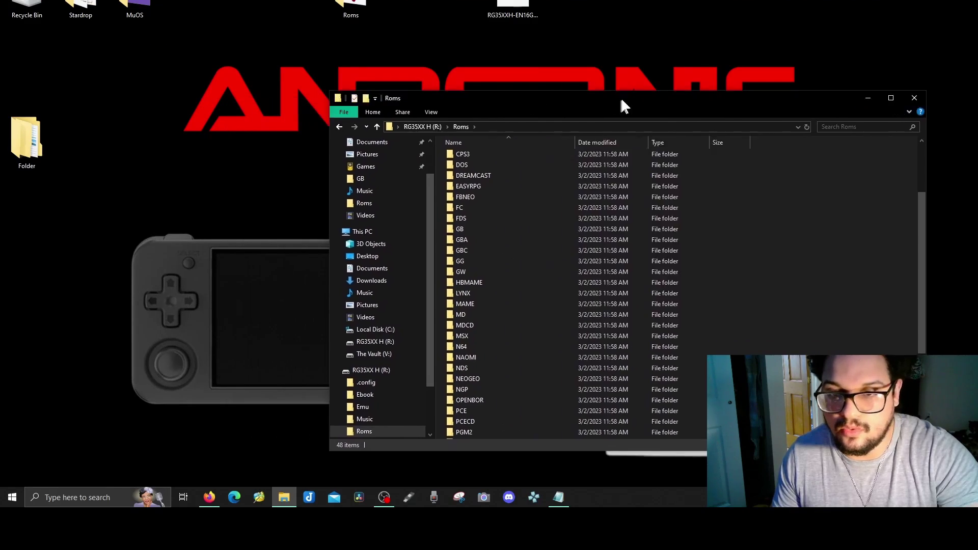
pyautogui.moveTo(626, 102); pyautogui.dragTo(669, 101)
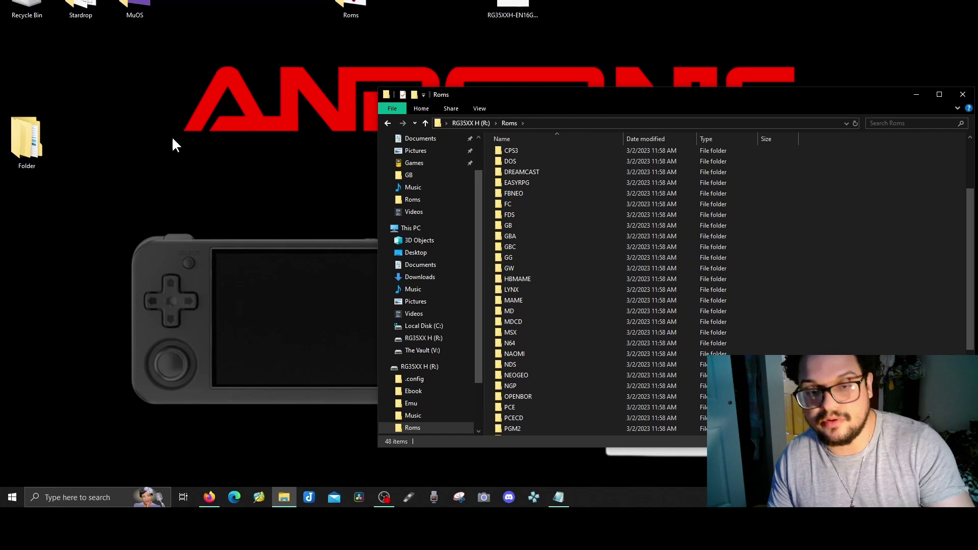
pyautogui.click(237, 222)
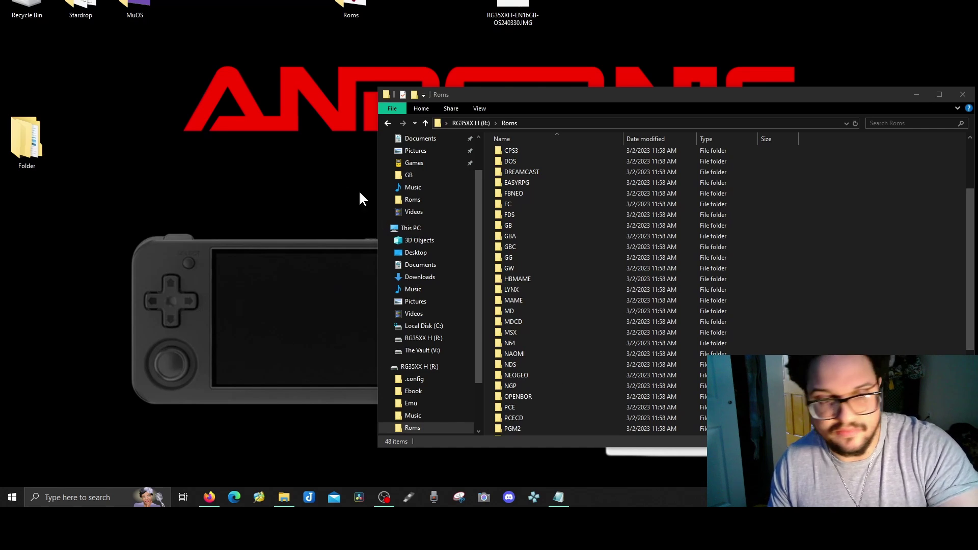
# Copy the PC's FC game folder onto the card's FC folder.
pyautogui.click(282, 496)
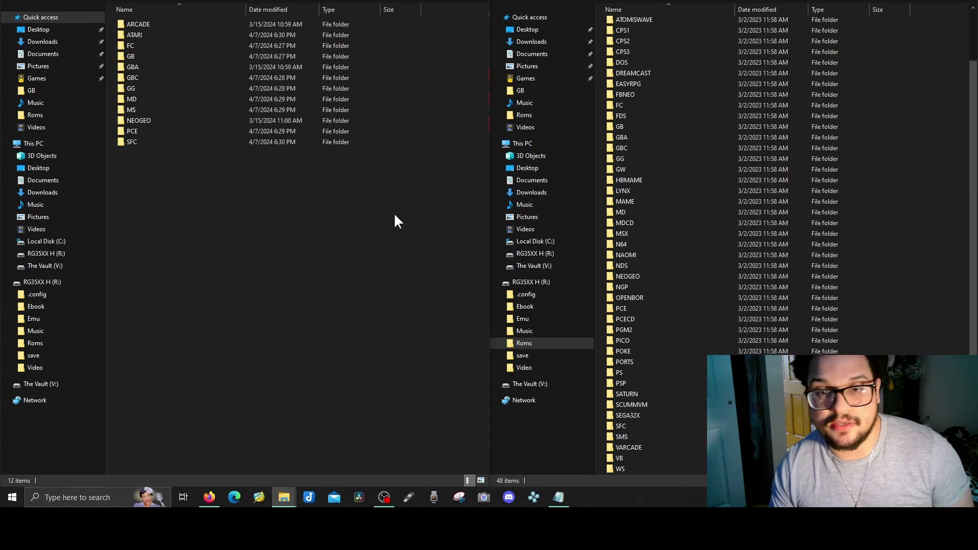
pyautogui.click(188, 45)
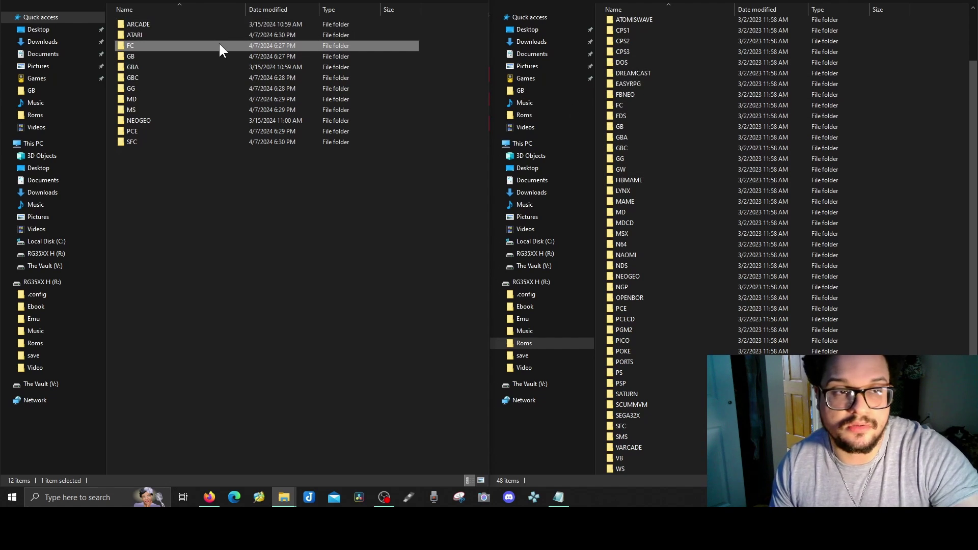
pyautogui.moveTo(218, 45); pyautogui.dragTo(601, 99)
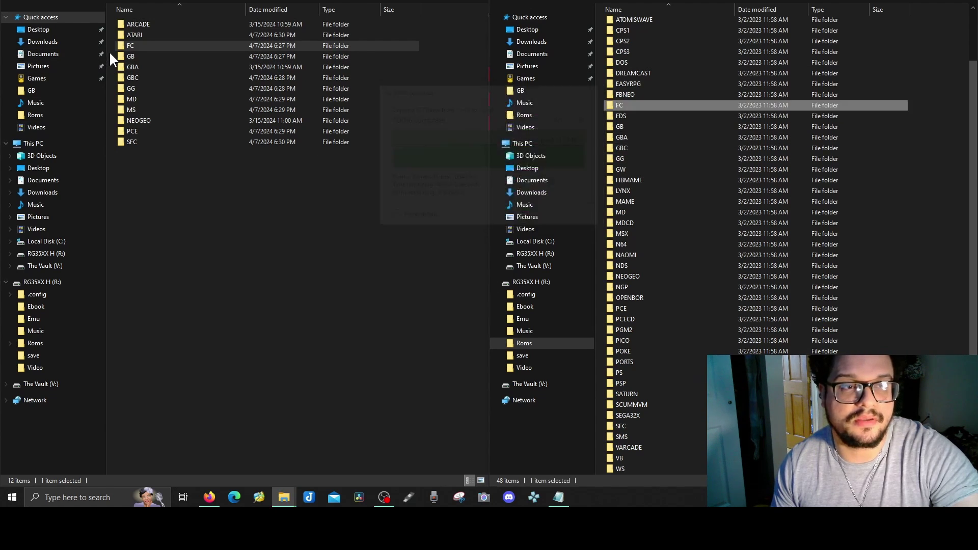
# Copy the NEOGEO, PCE and SFC ROM folders, 547 items, into the card's Roms folder.
pyautogui.moveTo(109, 51); pyautogui.dragTo(601, 120)
pyautogui.click(133, 148)
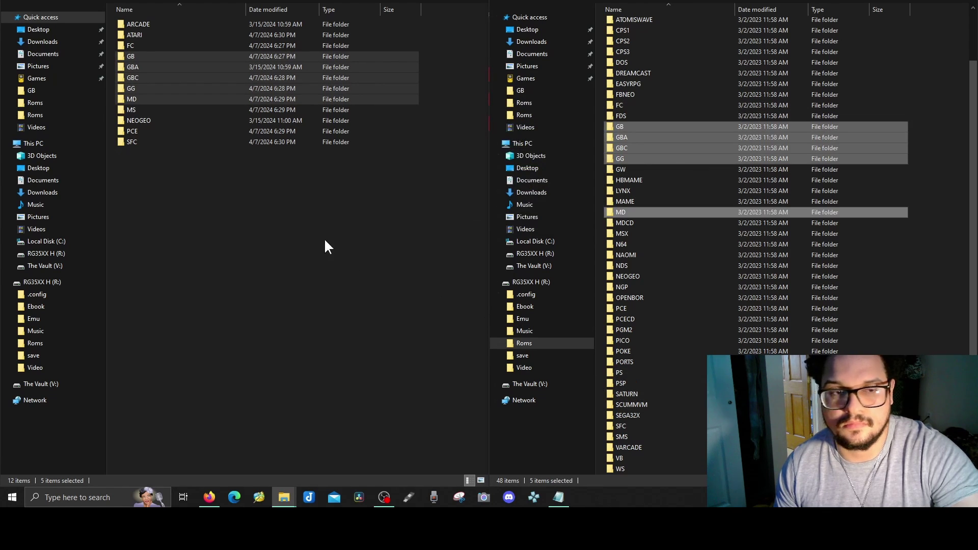
pyautogui.click(244, 214)
pyautogui.click(137, 121)
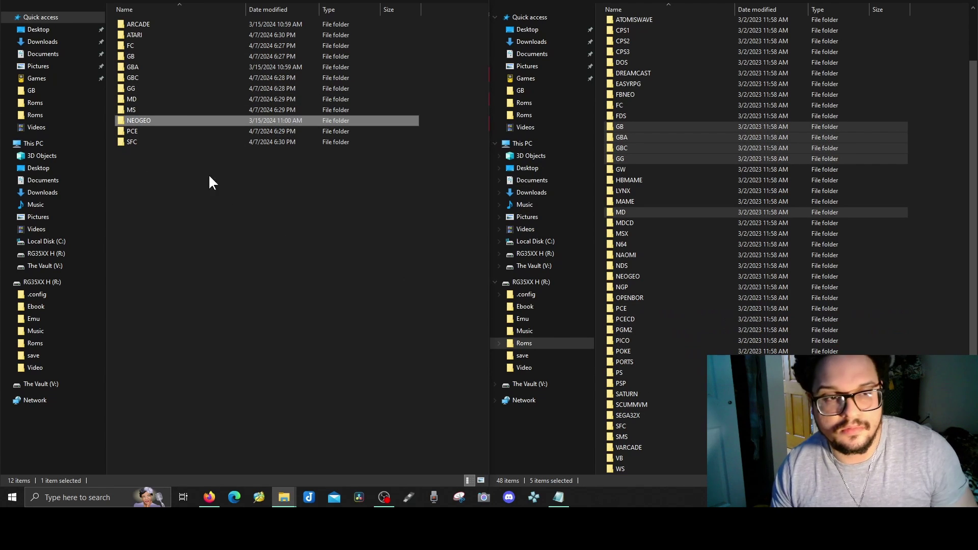
pyautogui.click(162, 130)
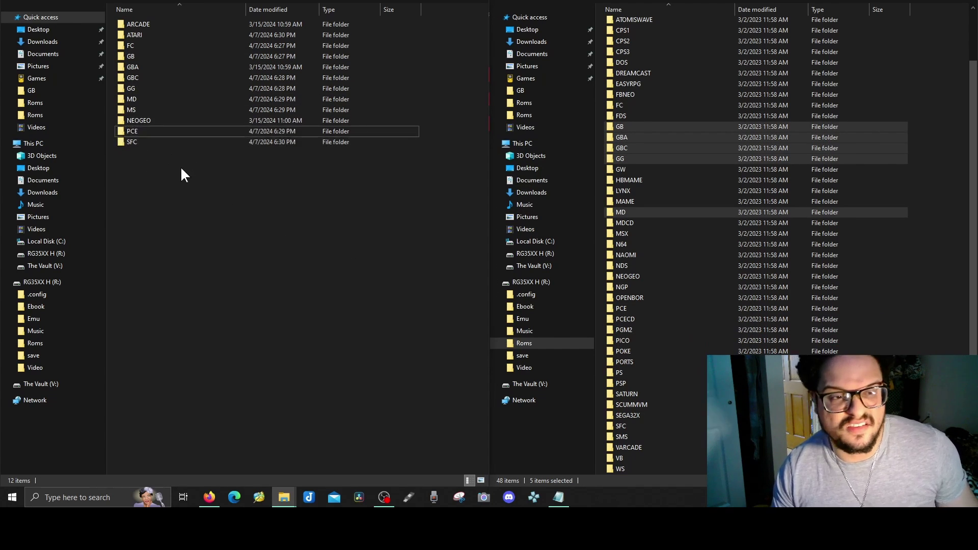
pyautogui.moveTo(180, 166); pyautogui.dragTo(602, 237)
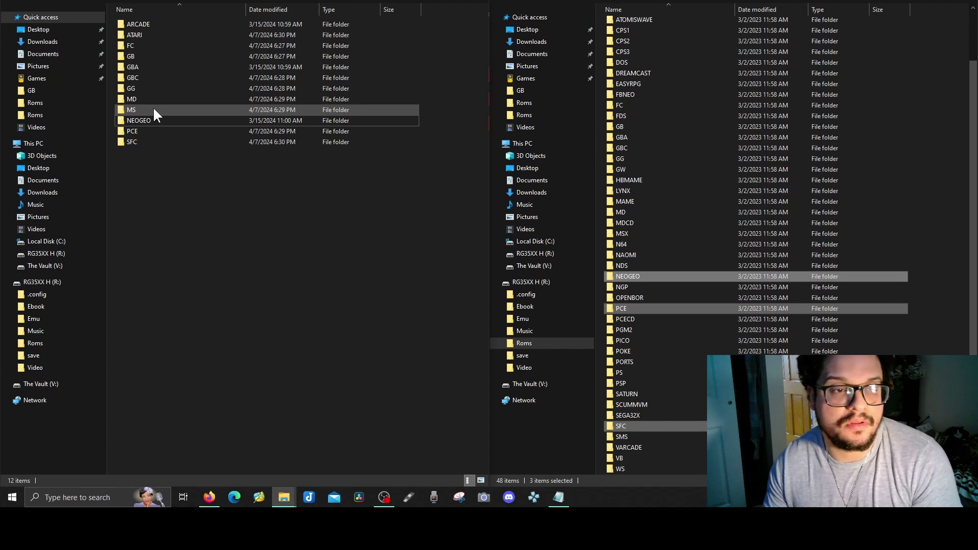
# Copy all 50 games from the PC's MS folder into the card's SMS folder.
pyautogui.doubleClick(152, 109)
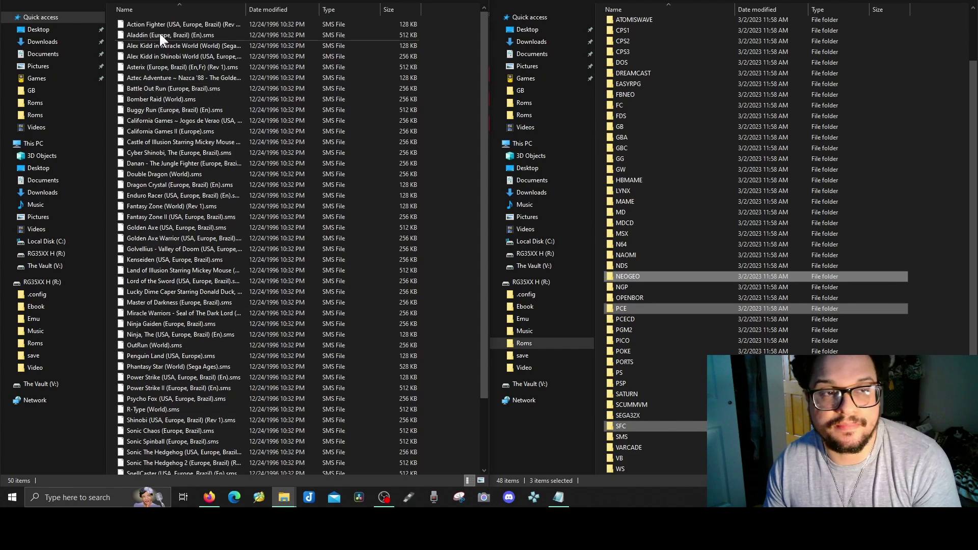
pyautogui.hotkey('alt', 'Up')
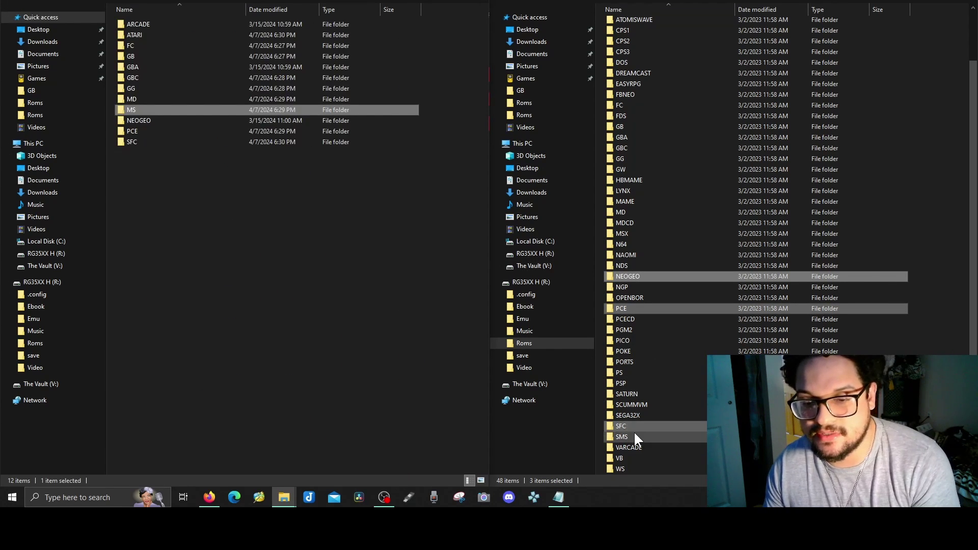
pyautogui.doubleClick(634, 434)
pyautogui.doubleClick(159, 110)
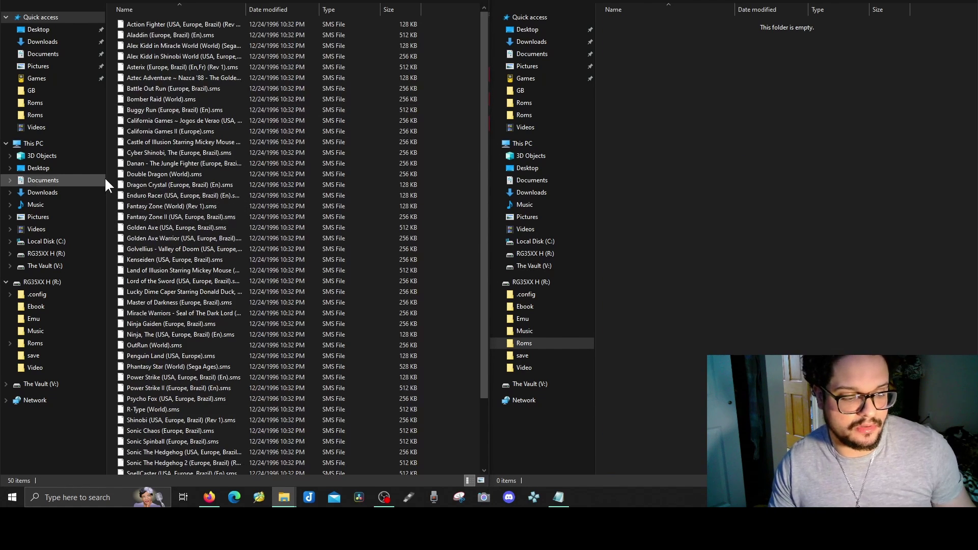
pyautogui.hotkey('ctrl', 'a')
pyautogui.moveTo(146, 46); pyautogui.dragTo(799, 183)
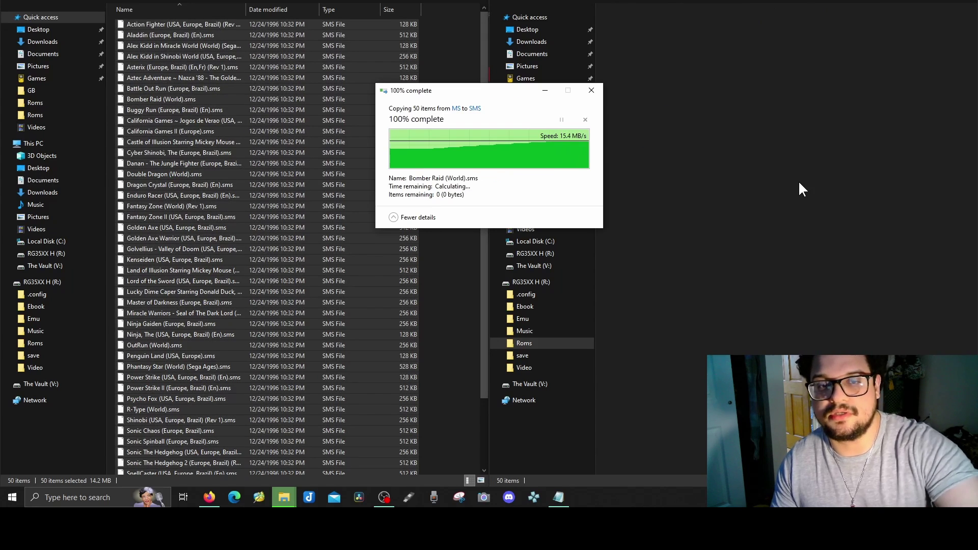
# Return both panes to their system folder lists, briefly checking the ATARI folder.
pyautogui.hotkey('alt', 'Up')
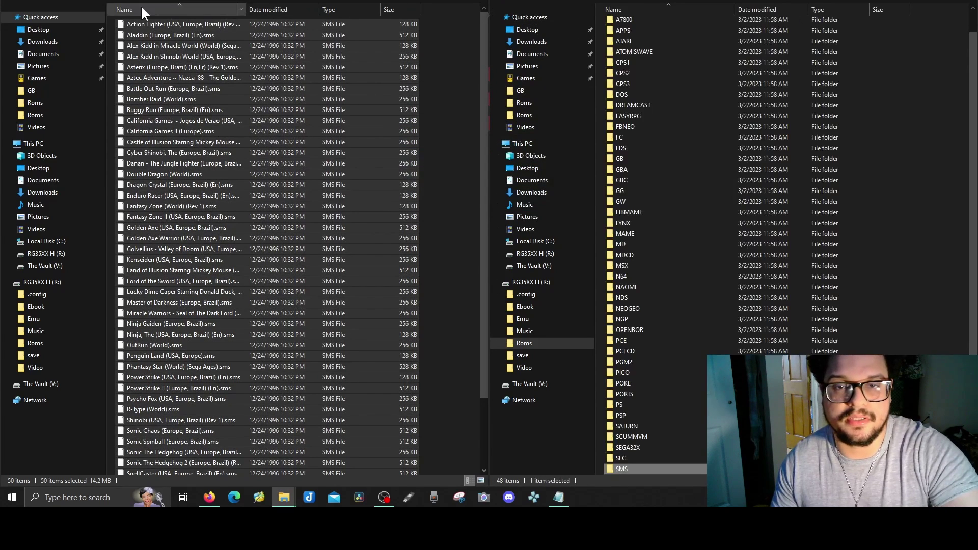
pyautogui.hotkey('alt', 'Up')
pyautogui.click(453, 258)
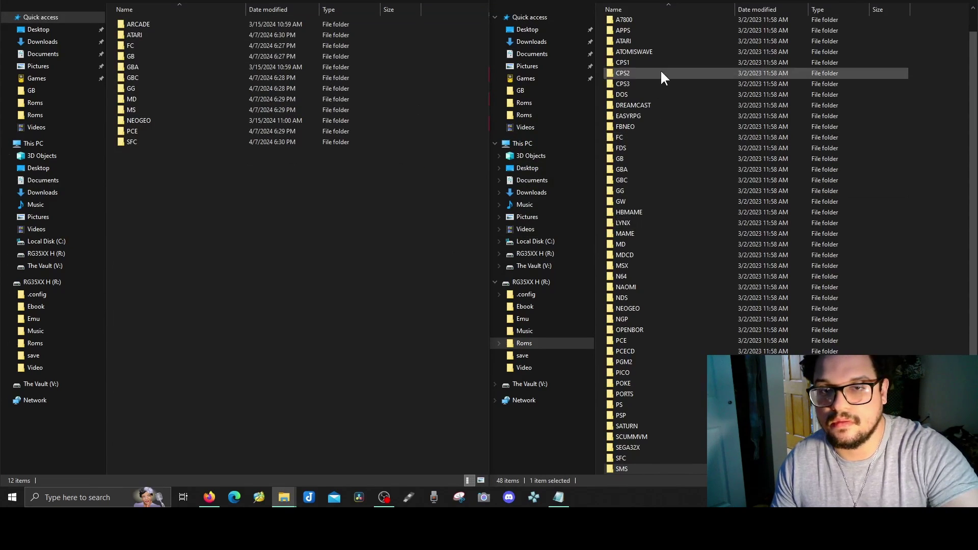
pyautogui.scroll(1, 660, 72)
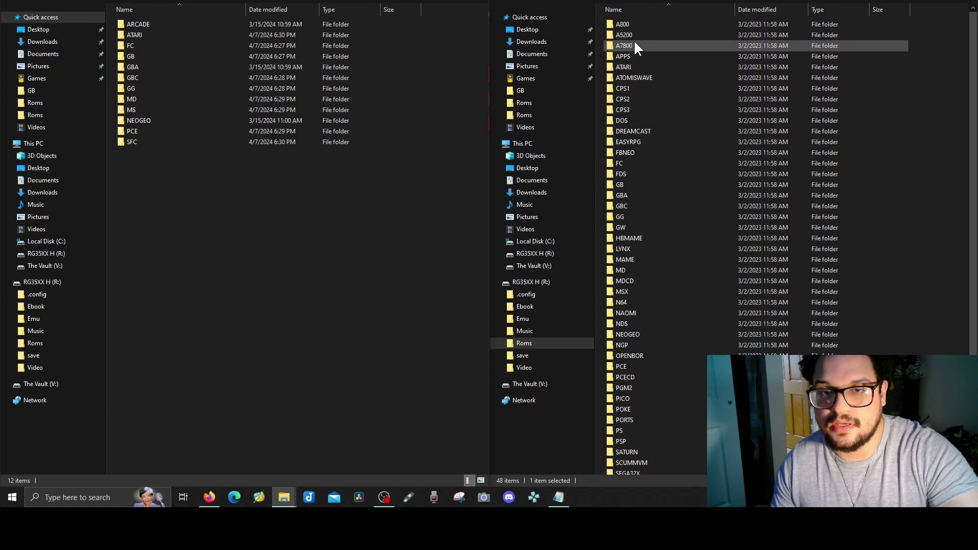
pyautogui.doubleClick(158, 34)
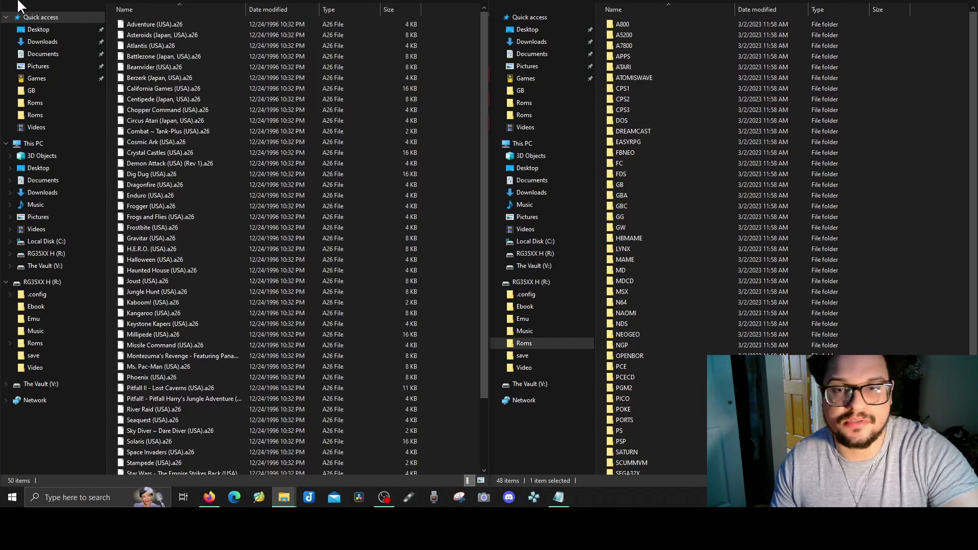
pyautogui.click(18, 3)
pyautogui.click(188, 26)
pyautogui.scroll(-2, 621, 201)
# Copy all 375 ARCADE zips into the card's MAME folder, then return both panes to their folder lists.
pyautogui.doubleClick(622, 201)
pyautogui.doubleClick(210, 24)
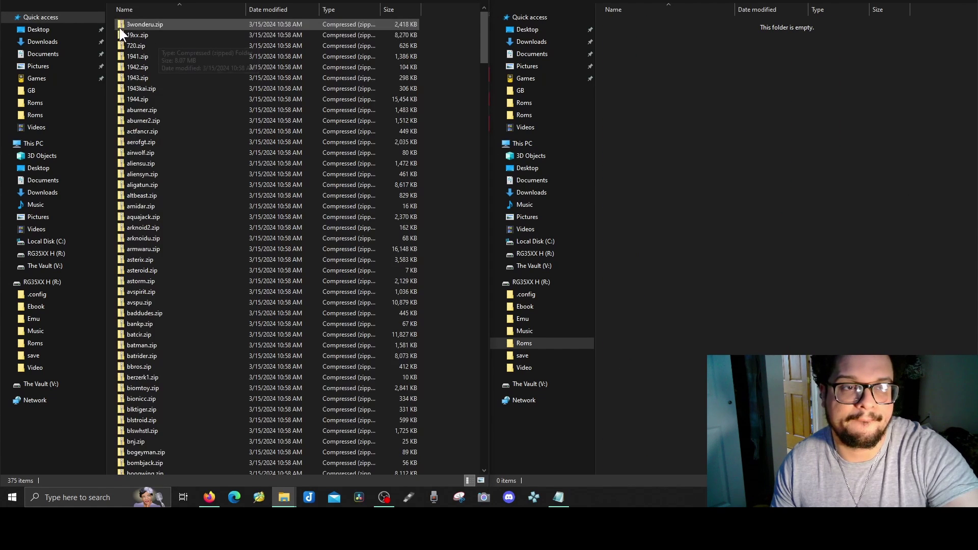
pyautogui.hotkey('ctrl', 'a')
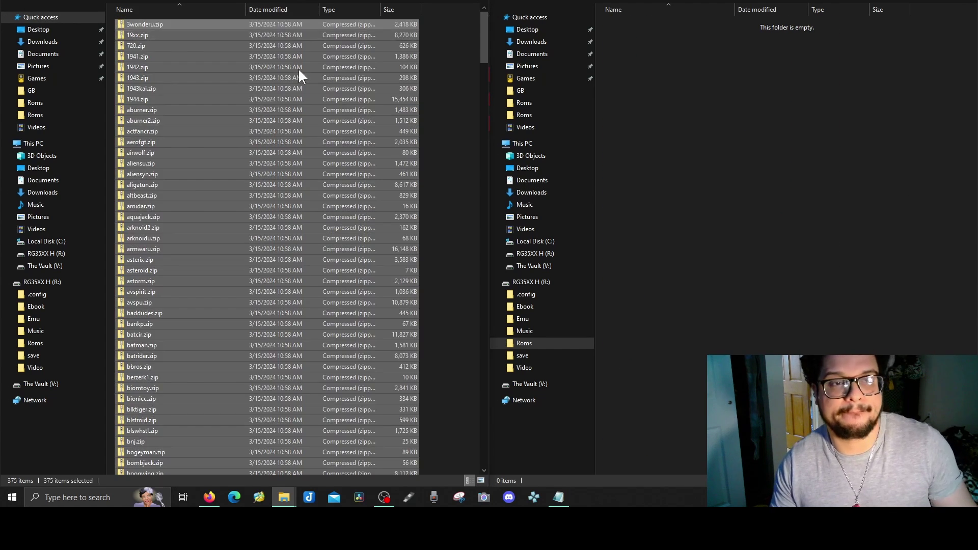
pyautogui.moveTo(300, 110); pyautogui.dragTo(772, 192)
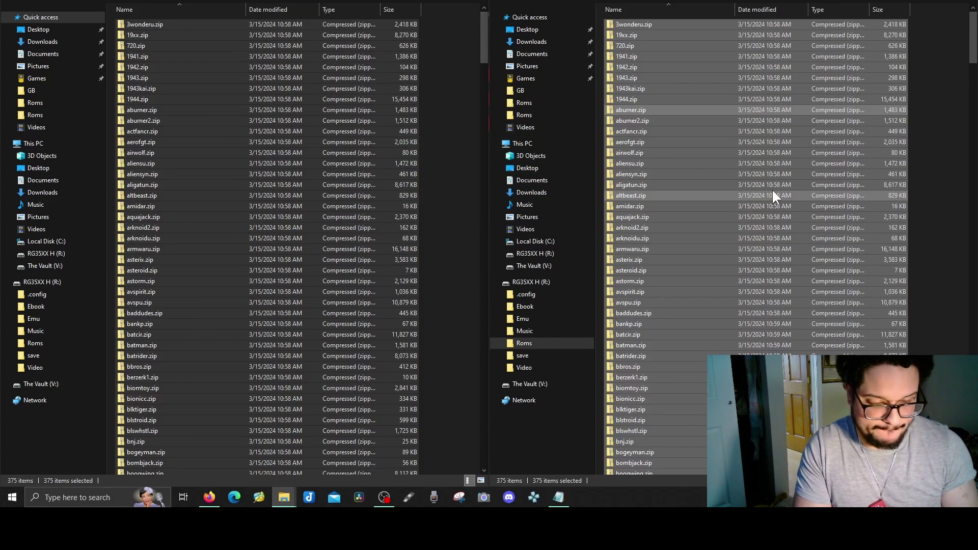
pyautogui.hotkey('alt', 'Up')
pyautogui.click(257, 221)
pyautogui.hotkey('alt', 'Up')
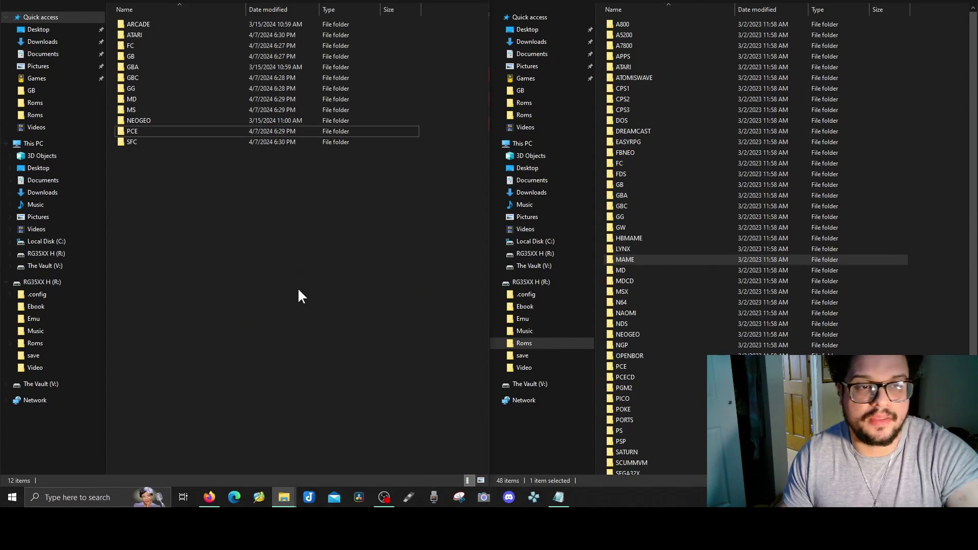
# Take the card pane up to its root and the PC pane up one level.
pyautogui.moveTo(203, 175); pyautogui.dragTo(137, 20)
pyautogui.click(258, 227)
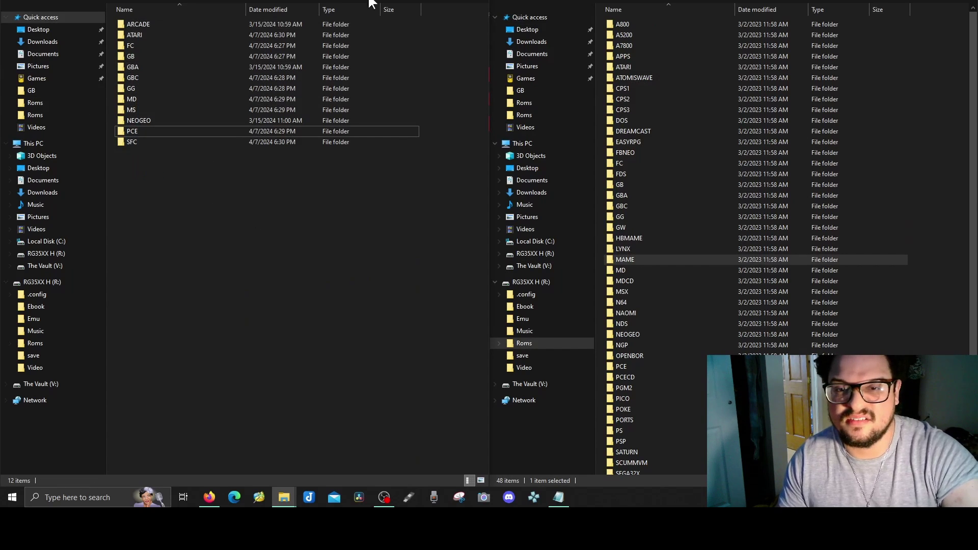
pyautogui.click(509, 2)
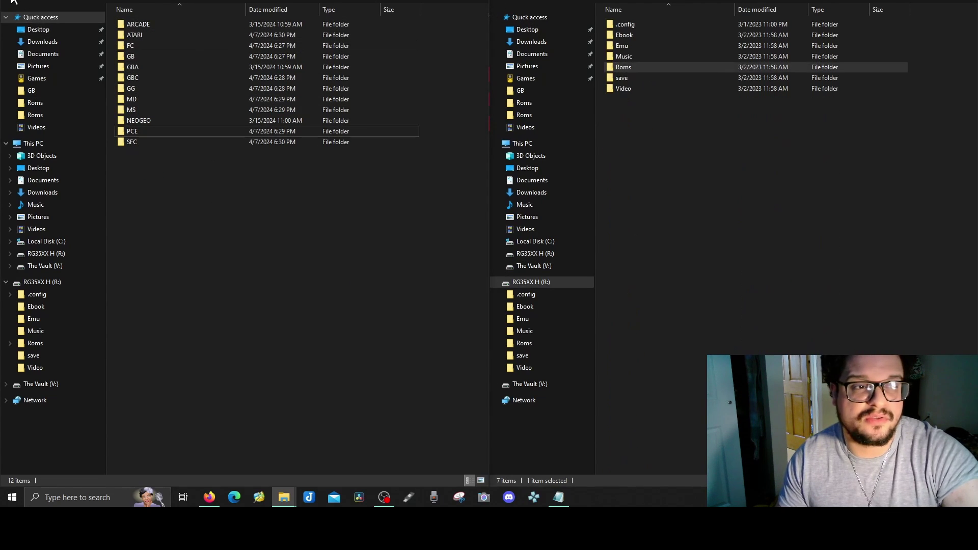
pyautogui.click(15, 1)
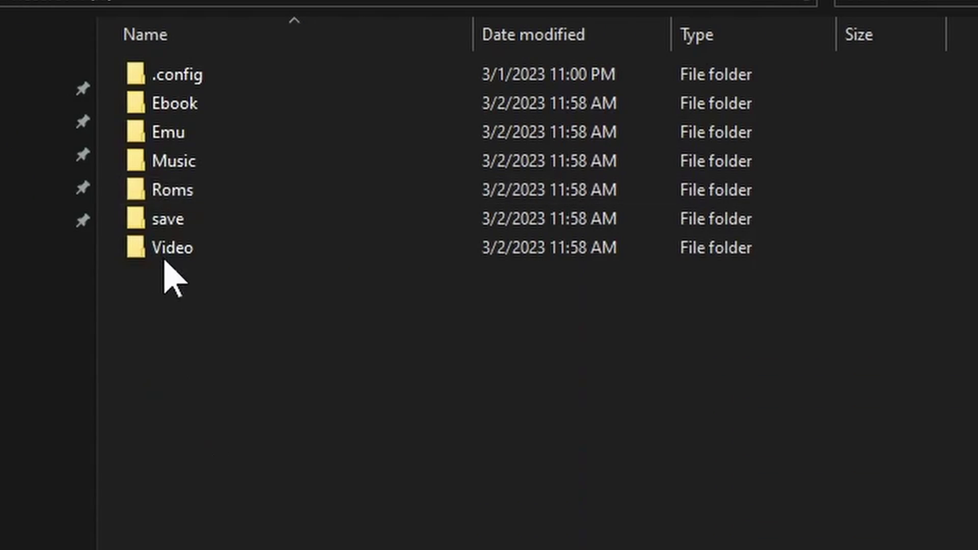
# Open the card's save folder to confirm it is empty, then return to the card root.
pyautogui.click(182, 219)
pyautogui.doubleClick(182, 219)
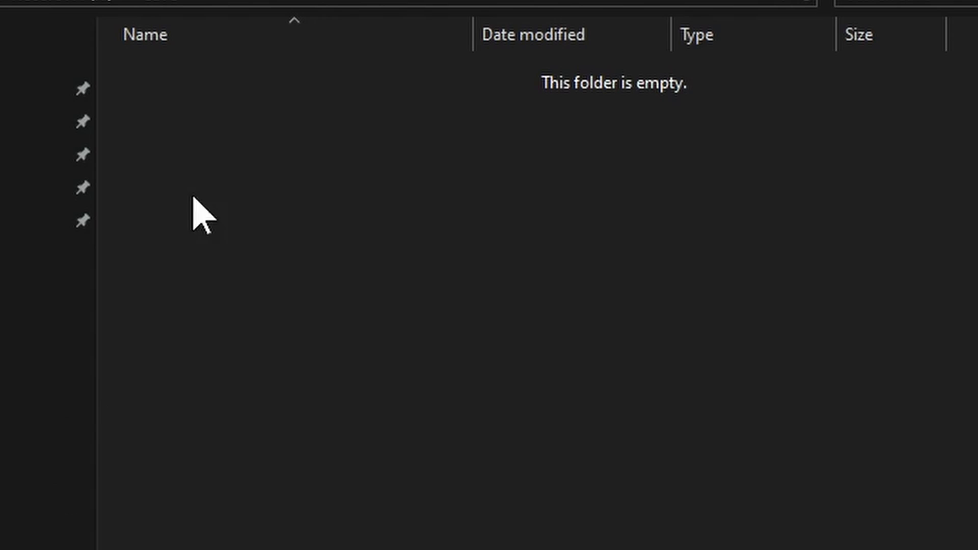
pyautogui.hotkey('alt', 'Left')
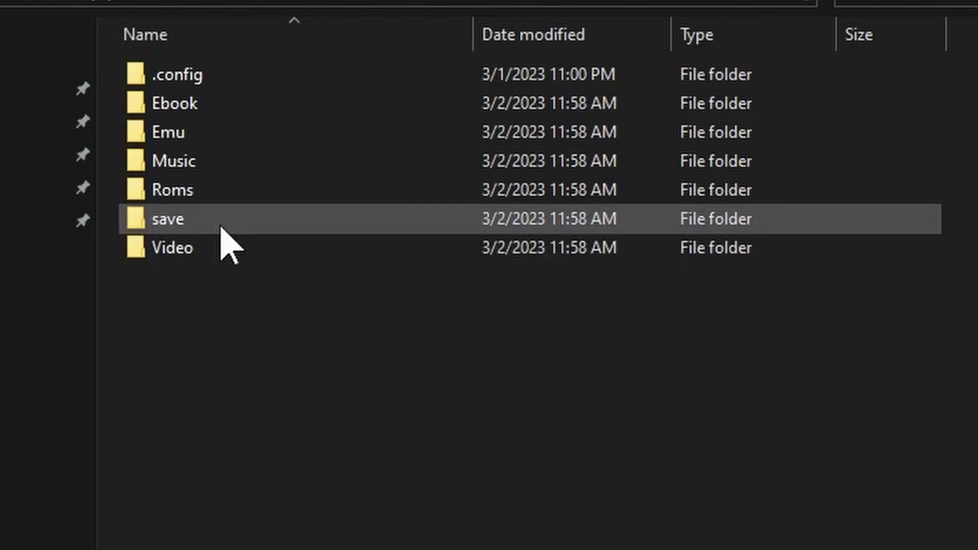
pyautogui.doubleClick(220, 220)
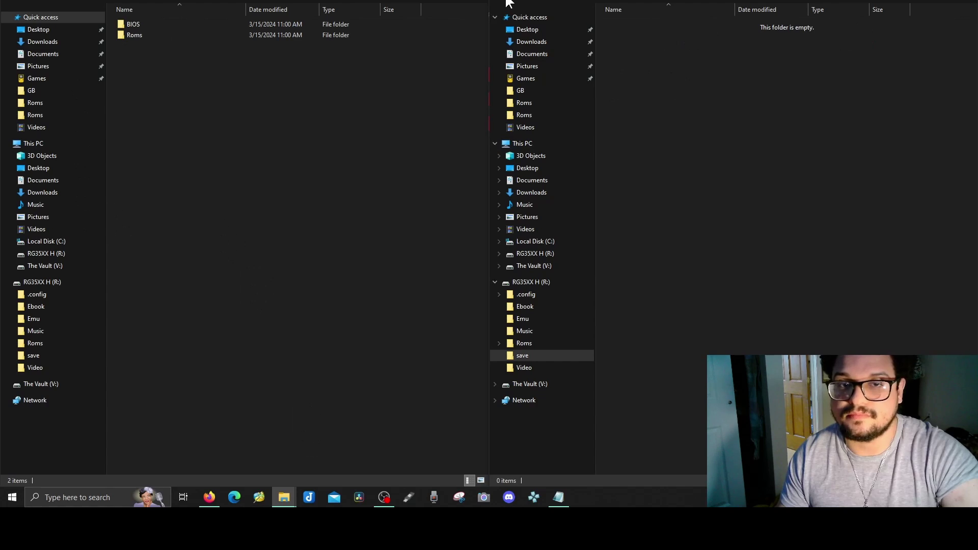
pyautogui.hotkey('alt', 'Left')
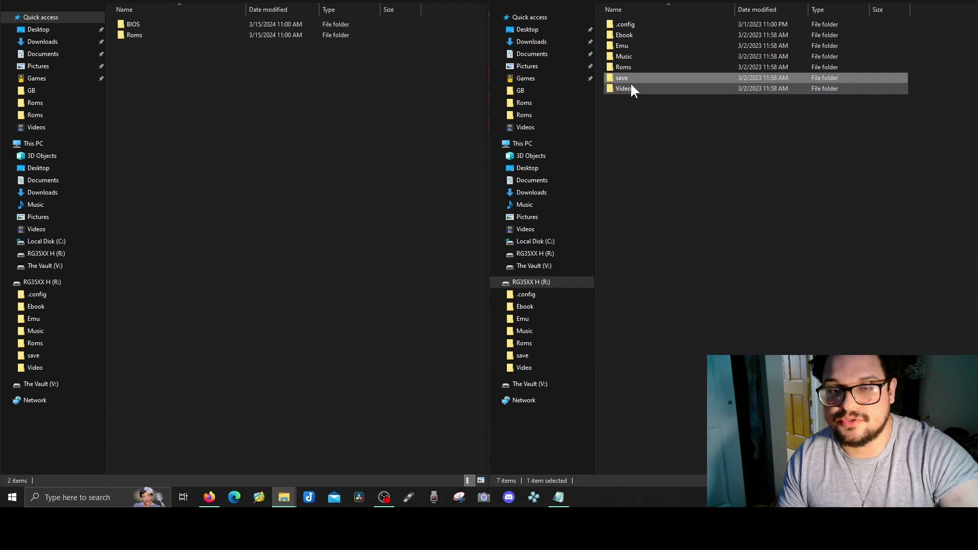
pyautogui.click(636, 149)
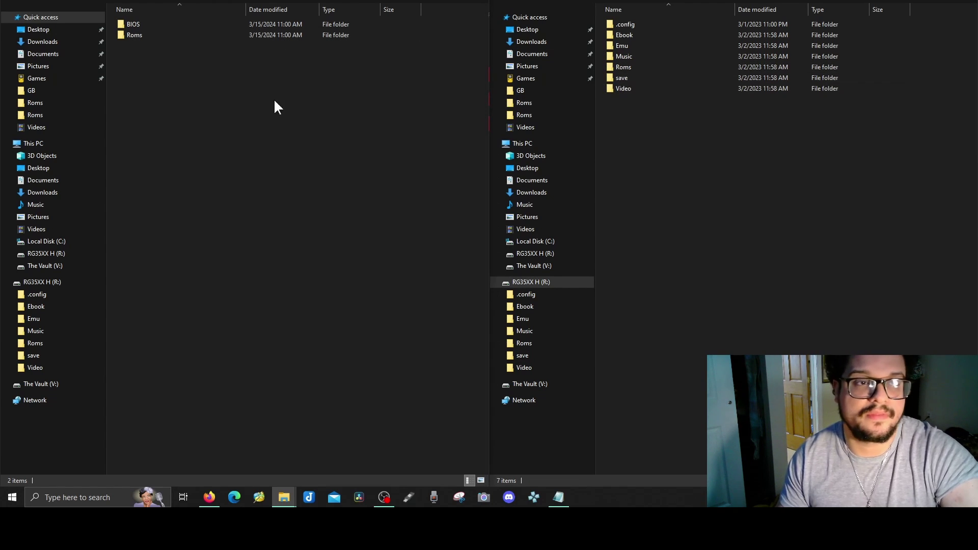
# Close both File Explorer windows, the PC-side one and the card's.
pyautogui.hotkey('alt', 'F4')
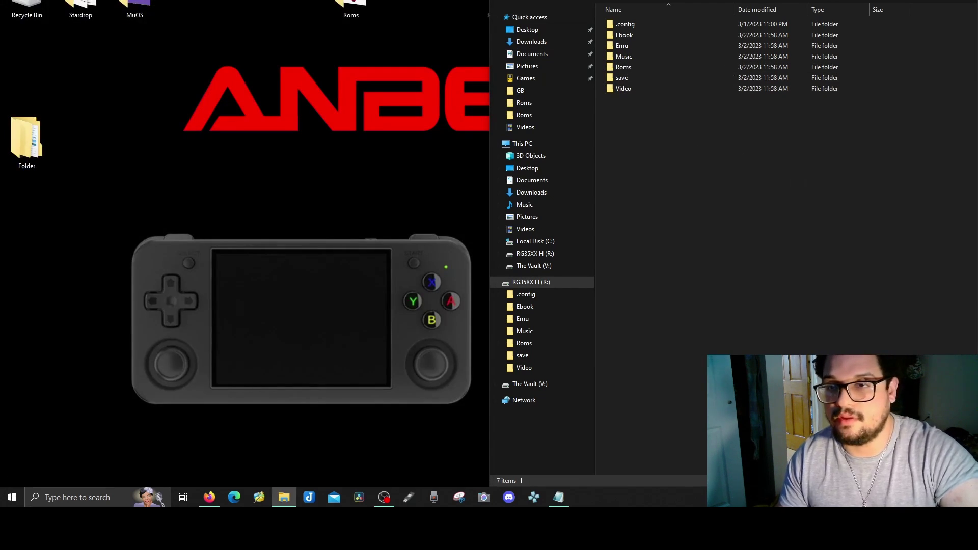
pyautogui.hotkey('alt', 'F4')
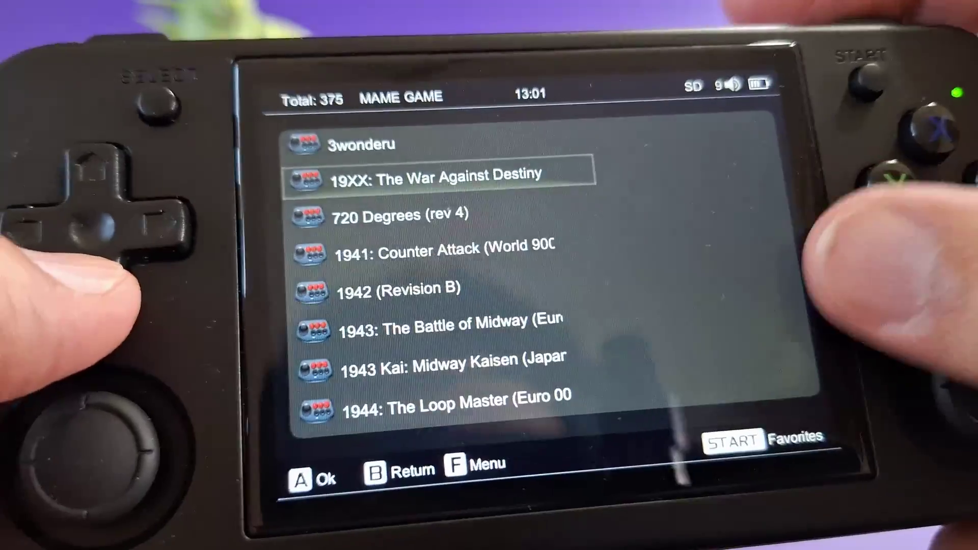
# Scroll the MAME list, open the GBA GAME list, then back out of the game lists.
pyautogui.press('Down')
pyautogui.press('Down')
pyautogui.press('Down')
pyautogui.press('Down')
pyautogui.press('Down')
pyautogui.press('Escape')
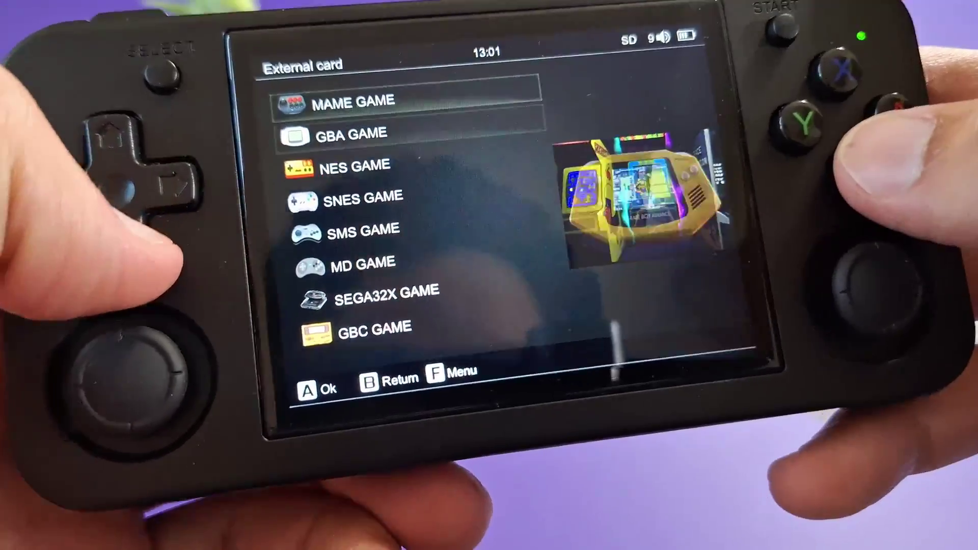
pyautogui.press('Return')
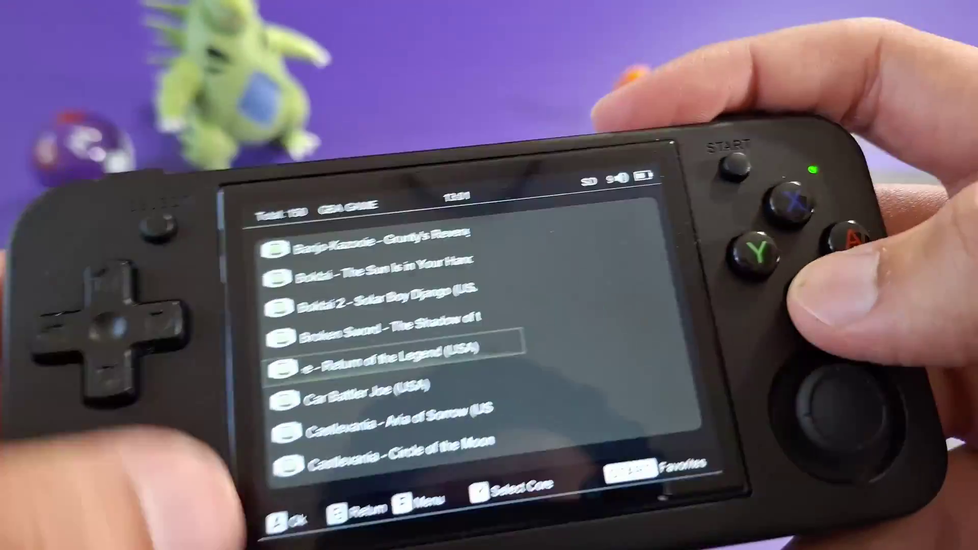
pyautogui.press('Escape')
pyautogui.press('Escape')
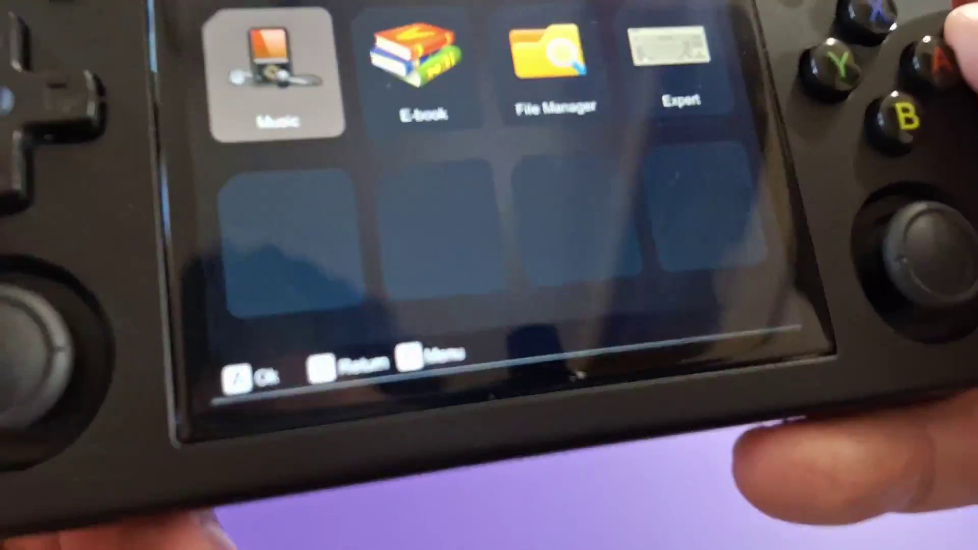
# Move across the Music, E-book and Expert apps, then open the App Center and browse its tools.
pyautogui.press('Right')
pyautogui.press('Right')
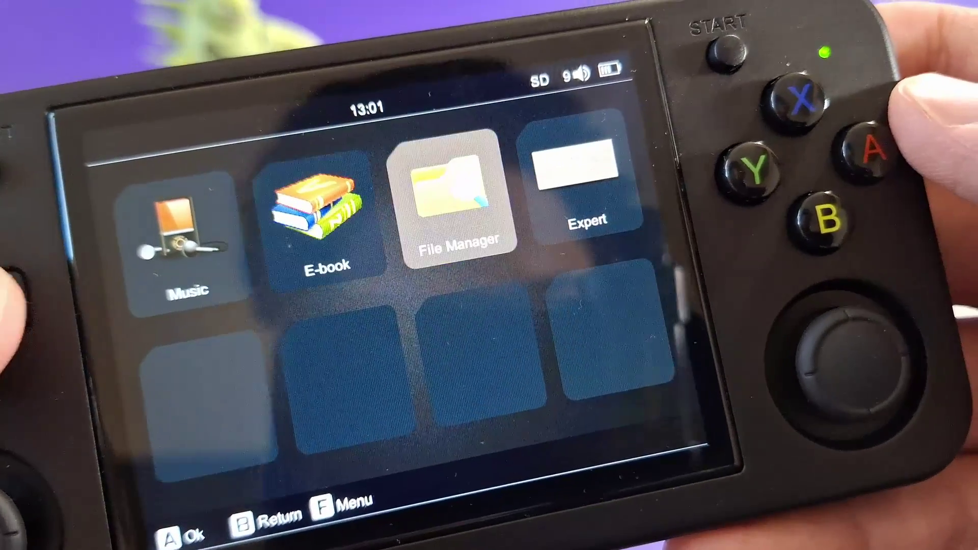
pyautogui.press('Right')
pyautogui.press('Left')
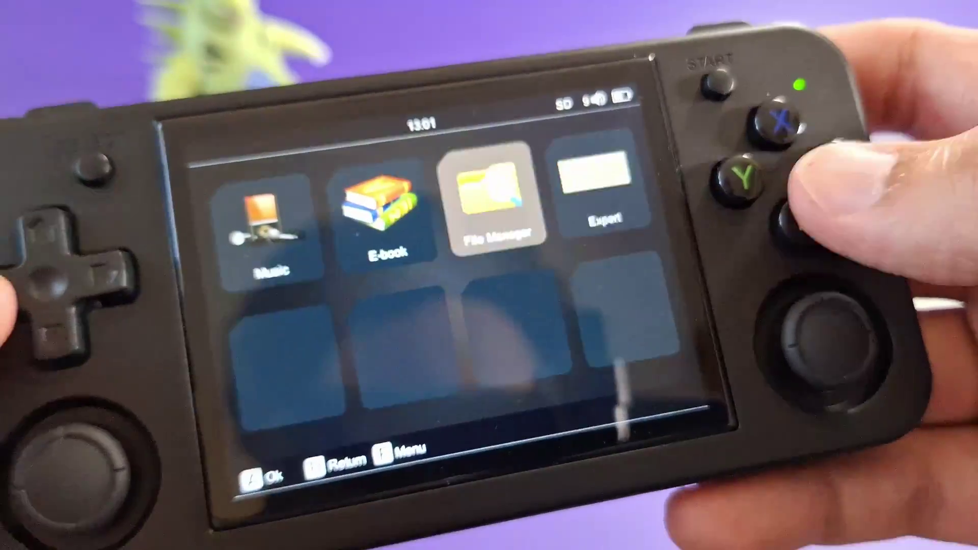
pyautogui.press('Left')
pyautogui.press('Left')
pyautogui.press('Return')
pyautogui.press('Left')
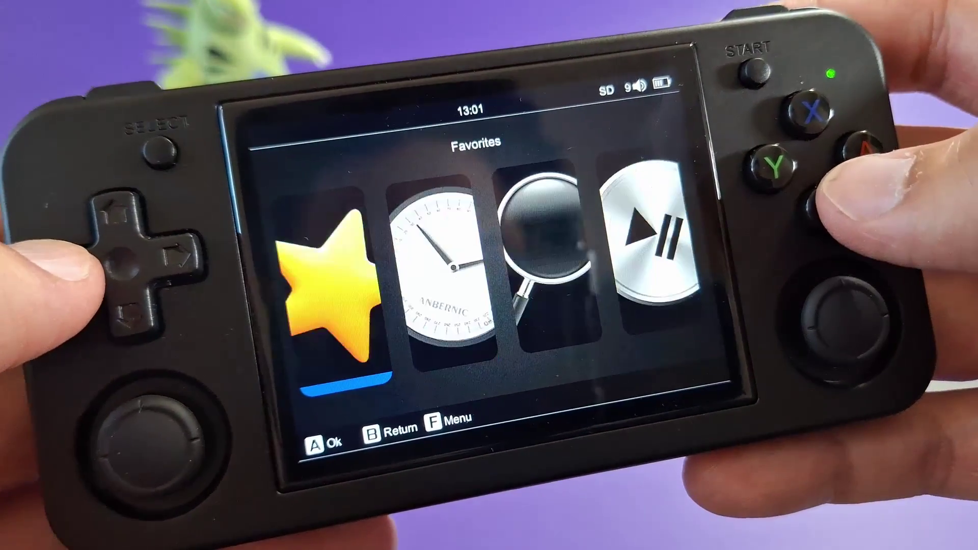